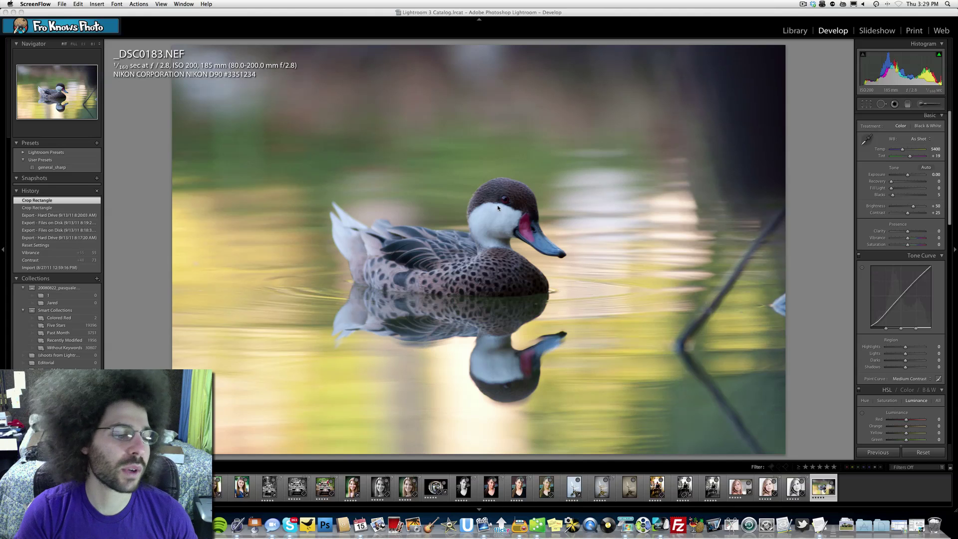
Step: Inspect the duck's head and feathers up close for sharpness before editing
left_click(499, 220)
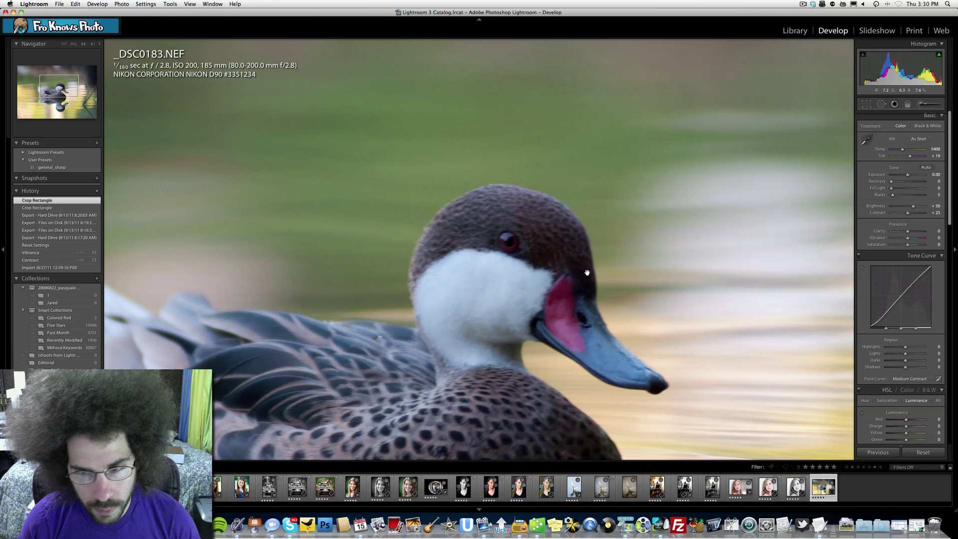
left_click(503, 242)
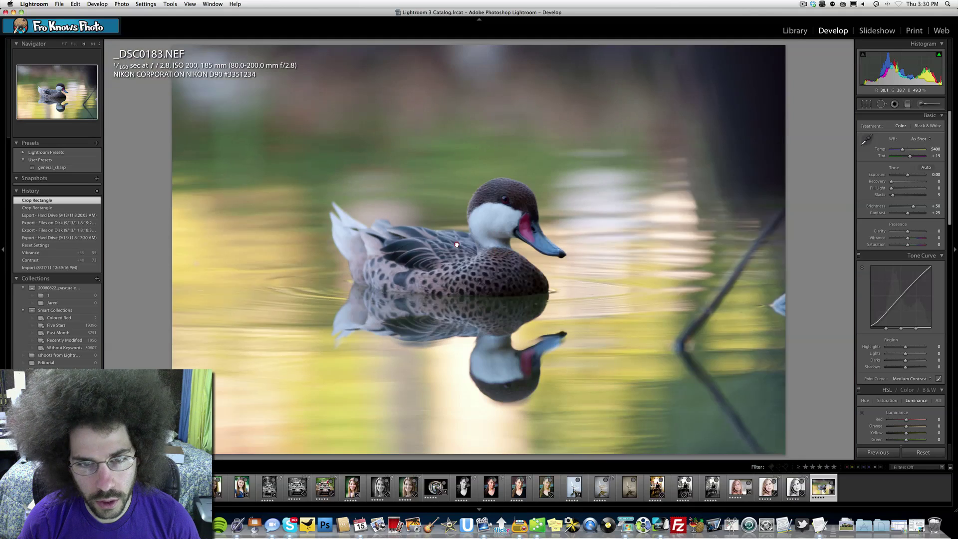
left_click(456, 243)
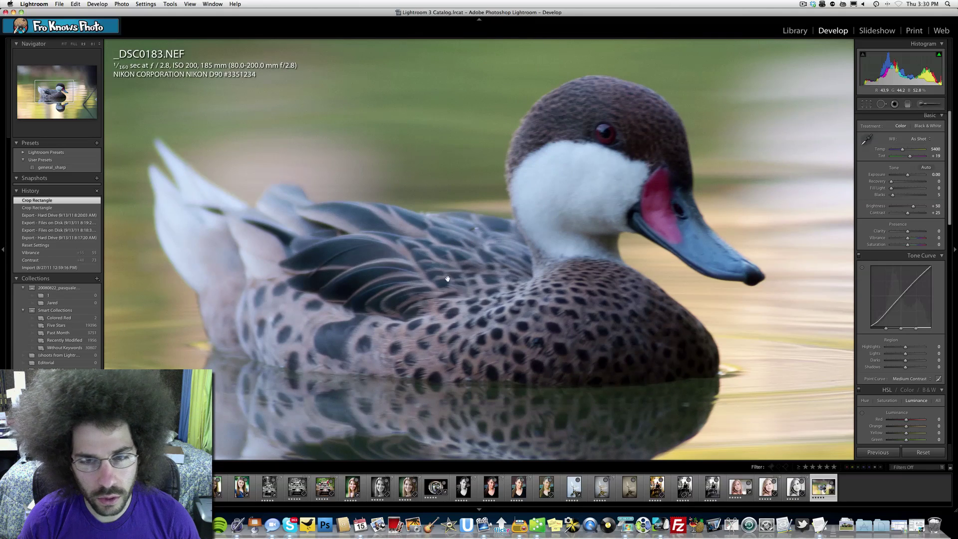
left_click(552, 260)
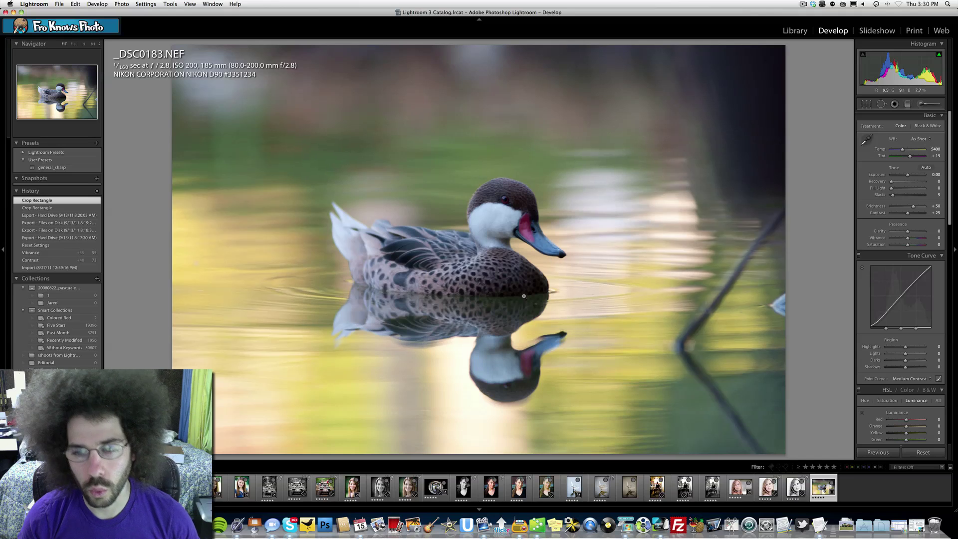
Step: Brighten the duck photo by setting Exposure to +0.35 and Contrast to +68
left_click_drag(912, 213, 907, 213)
key("super+z")
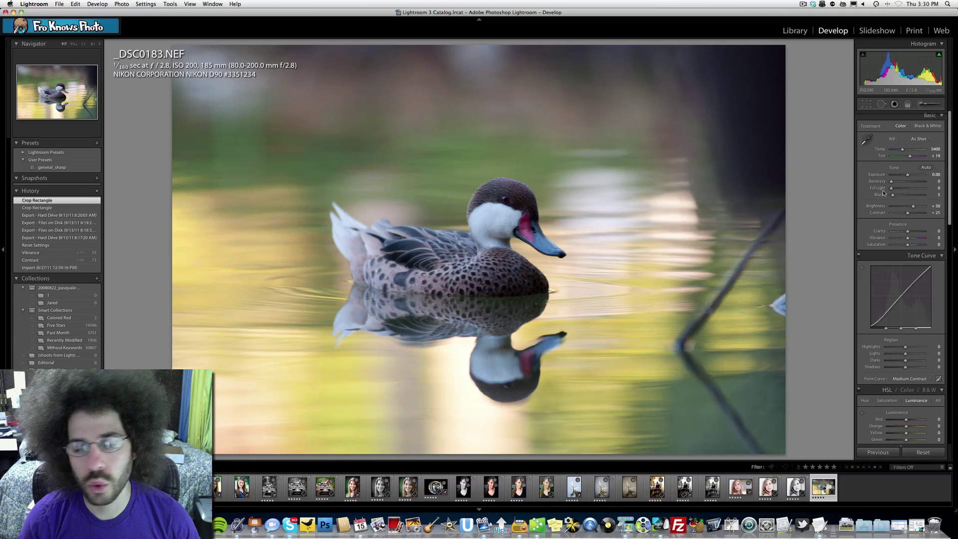
left_click(911, 176)
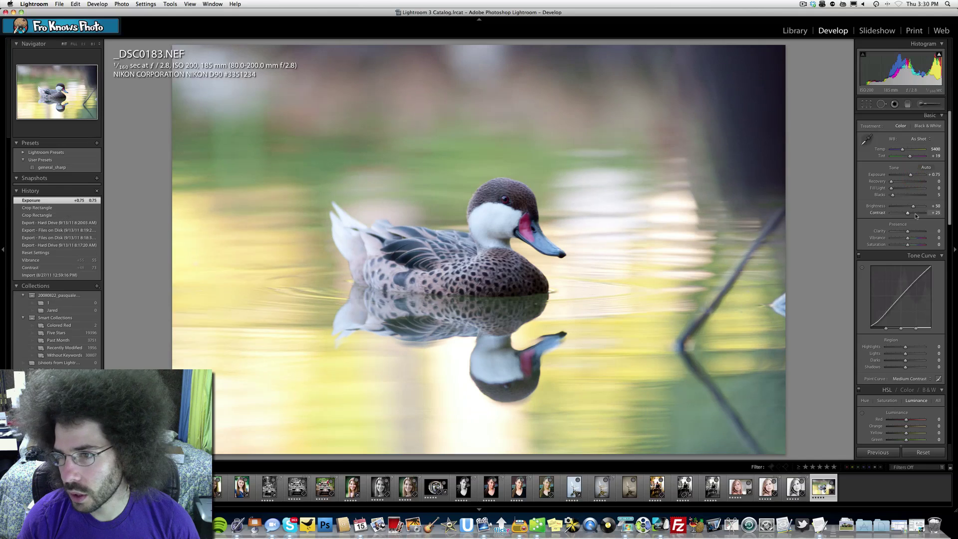
left_click_drag(916, 216, 917, 214)
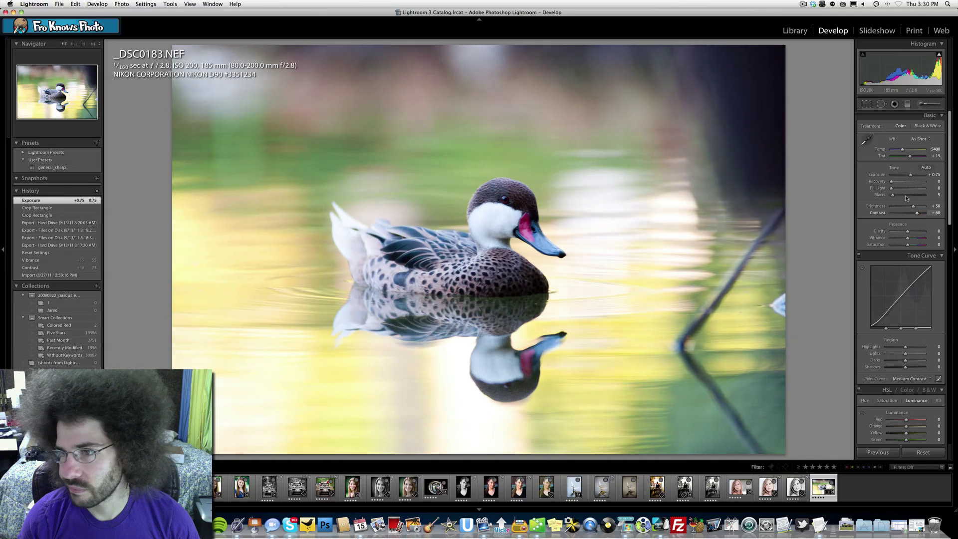
left_click_drag(910, 176, 908, 176)
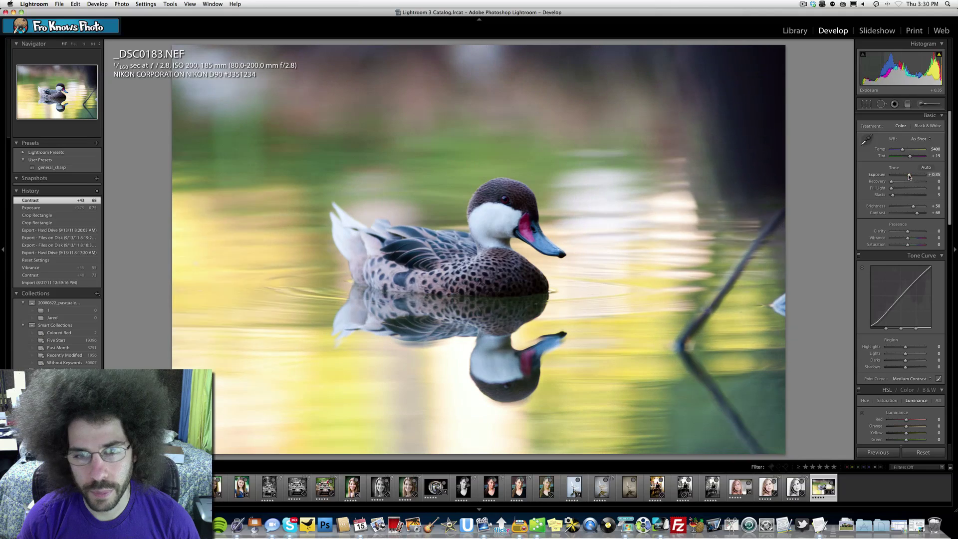
Step: Try a tight 8 x 12 crop around the duck and its reflection
left_click(866, 104)
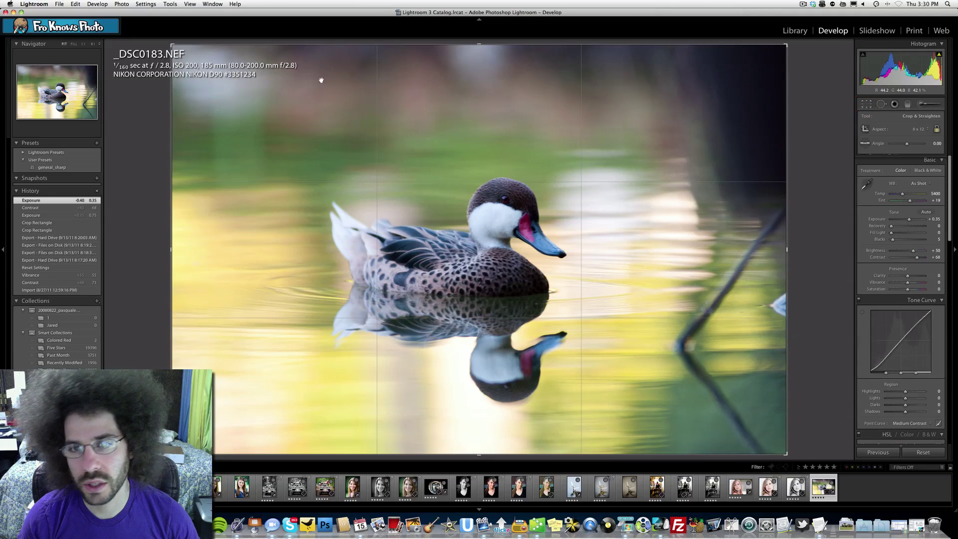
left_click(918, 131)
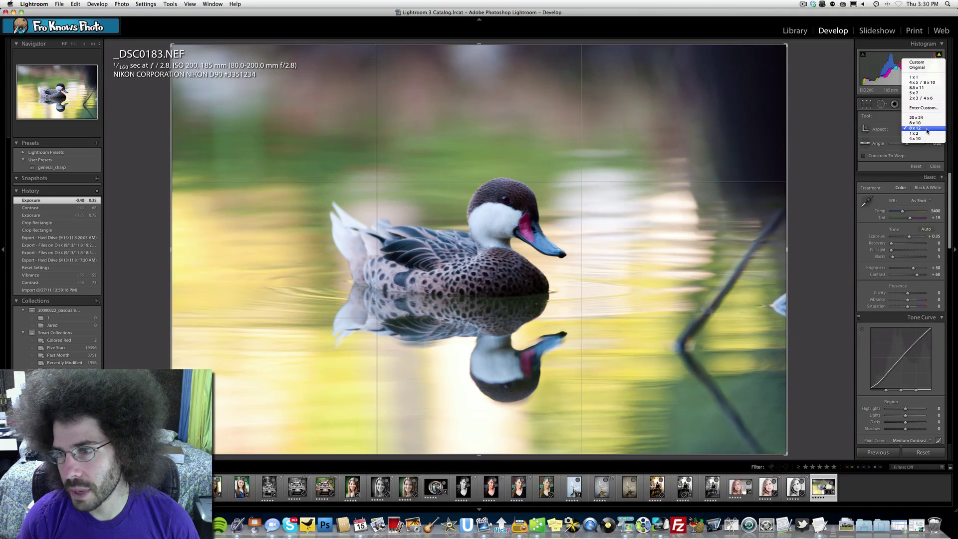
left_click(927, 129)
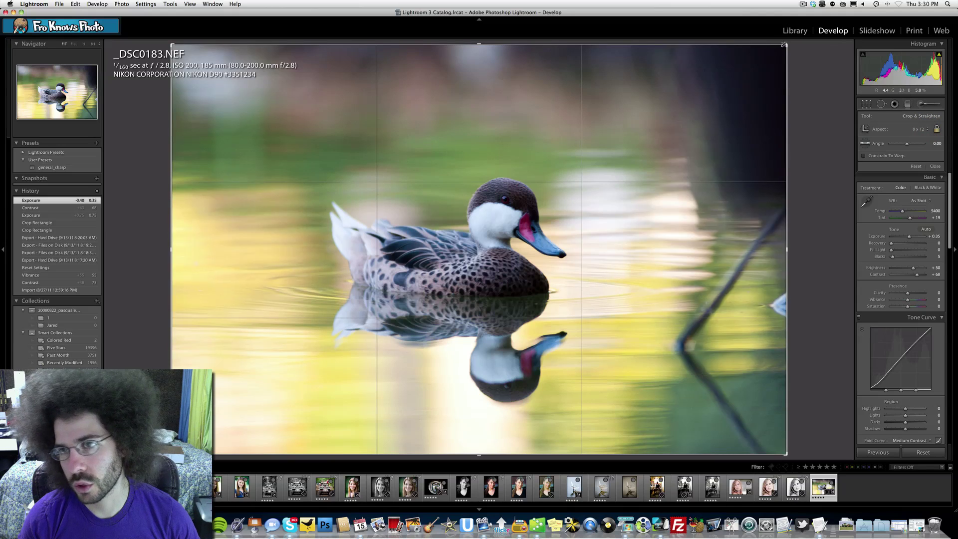
left_click_drag(787, 45, 597, 169)
left_click_drag(524, 210, 449, 240)
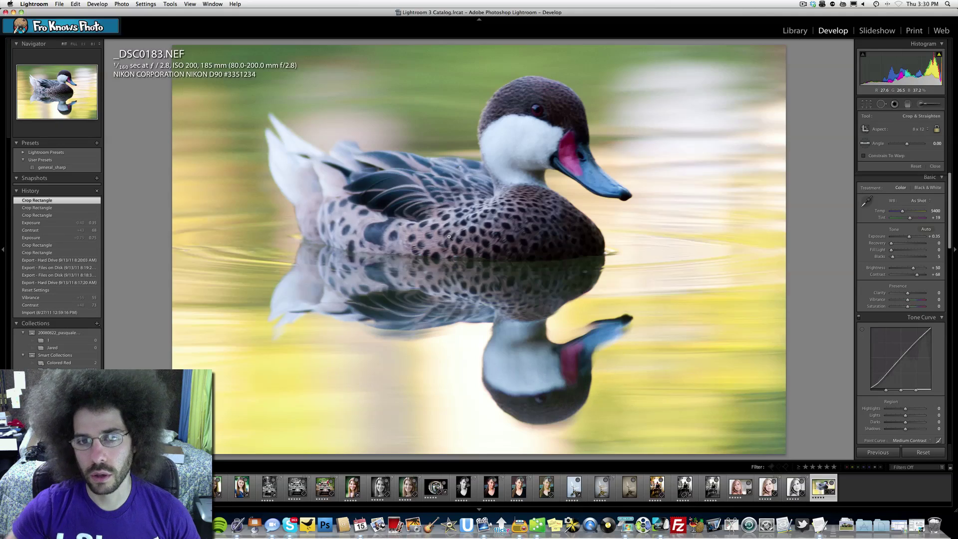
key("r")
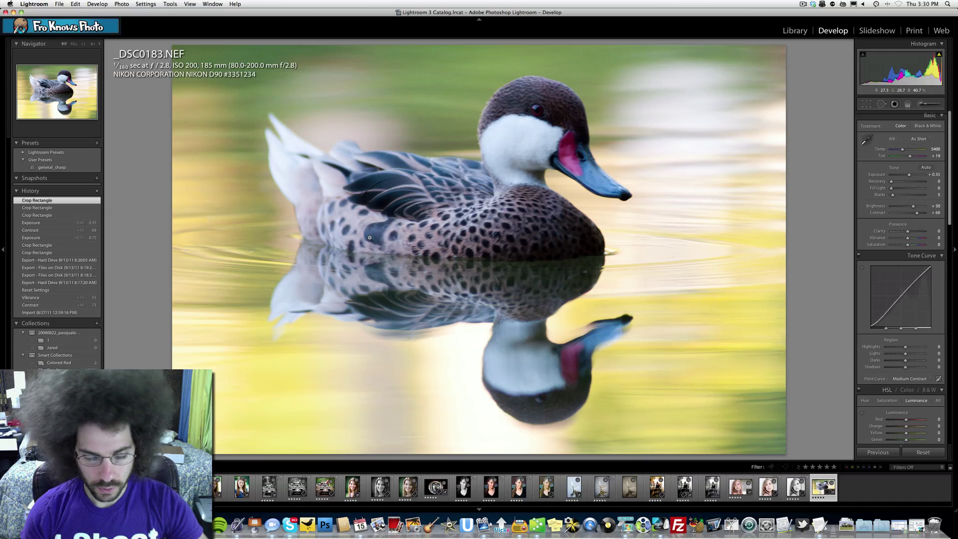
Step: Undo the tight crop around the duck
key("super+z")
key("super+z")
key("super+z")
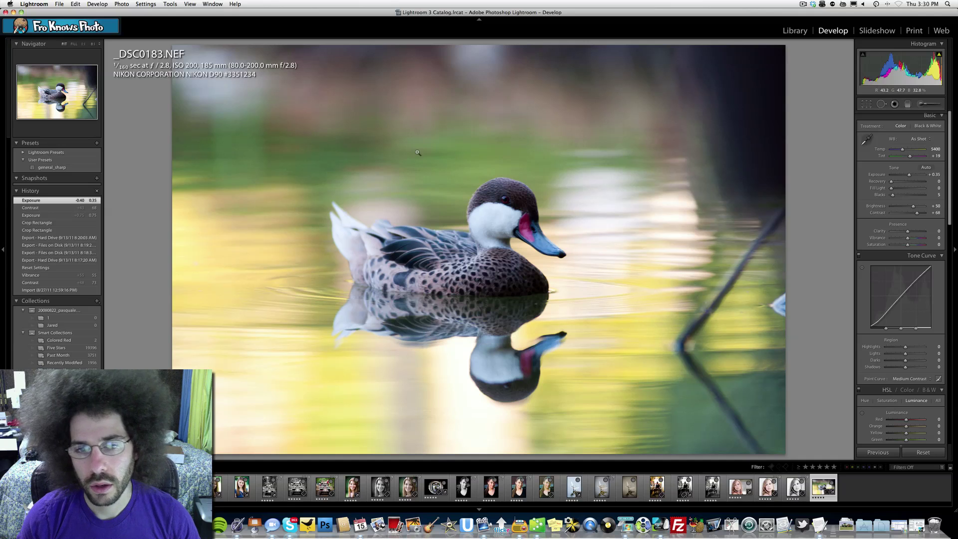
Step: Try a looser 8 x 12 crop that keeps more water around the duck and removes the branch, and discard it
key("r")
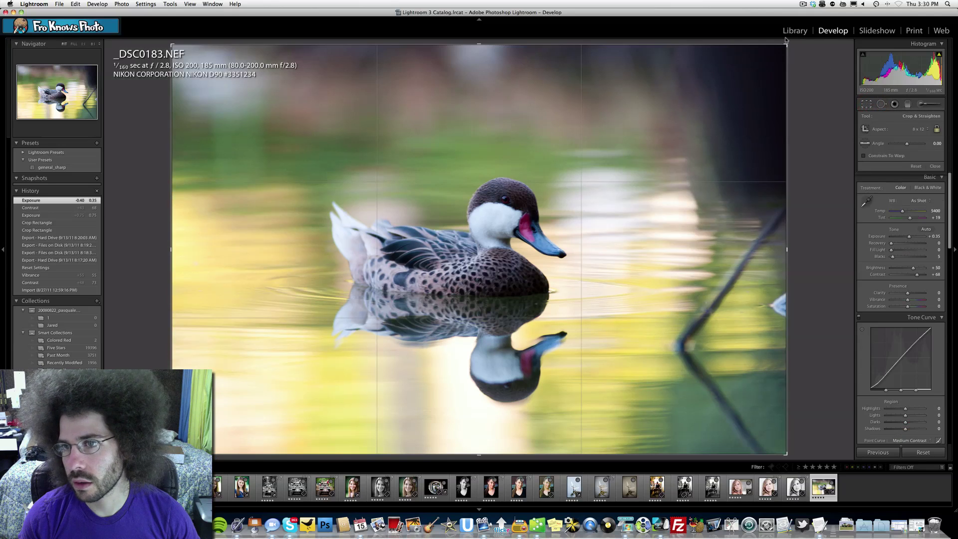
left_click_drag(785, 46, 705, 68)
left_click_drag(568, 157, 519, 186)
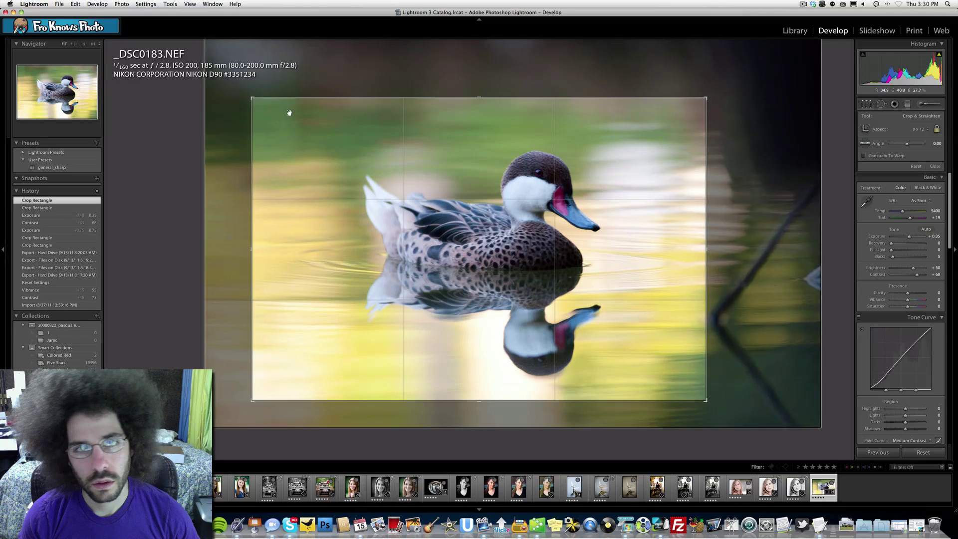
left_click_drag(251, 99, 263, 104)
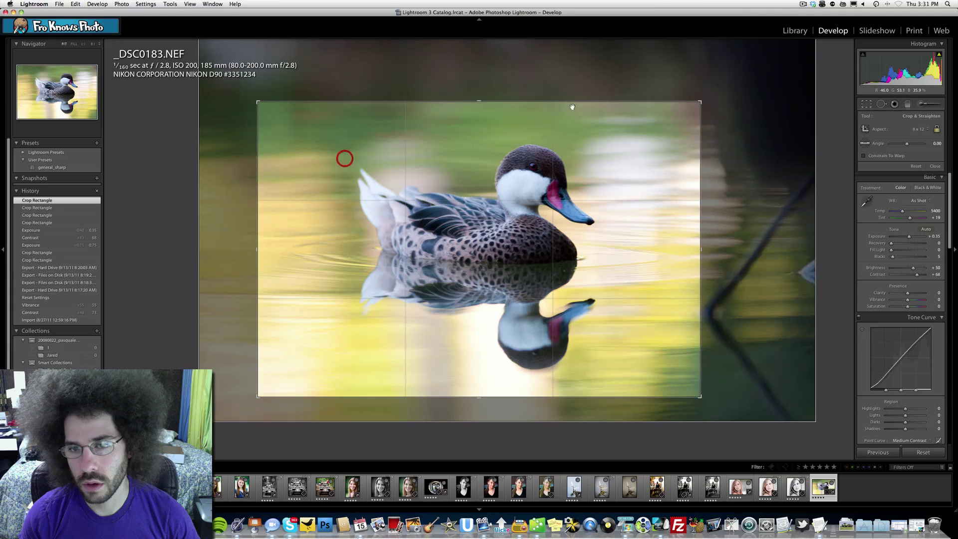
key("Return")
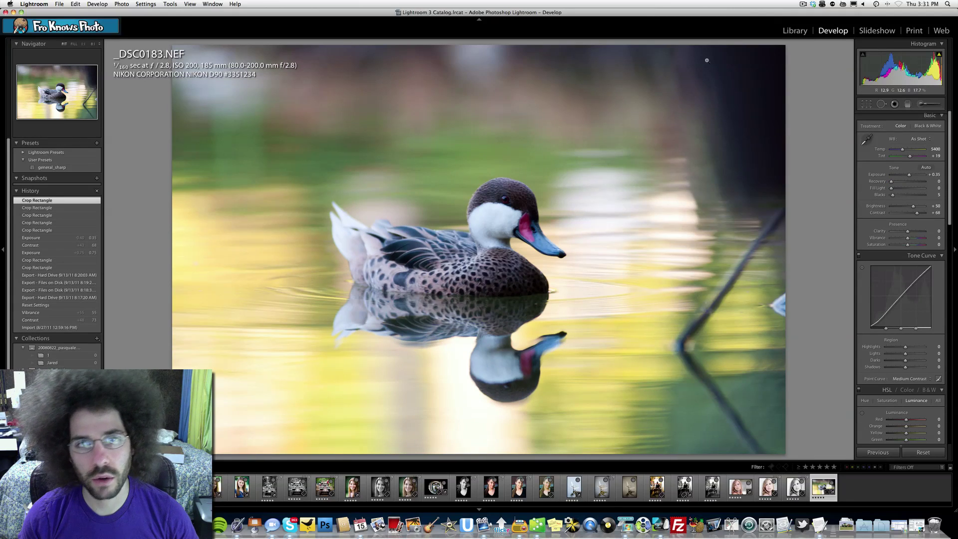
Step: Warm the white balance to a temperature of 5977, raise Vibrance to +48 and return Saturation to 0
left_click_drag(903, 150, 906, 152)
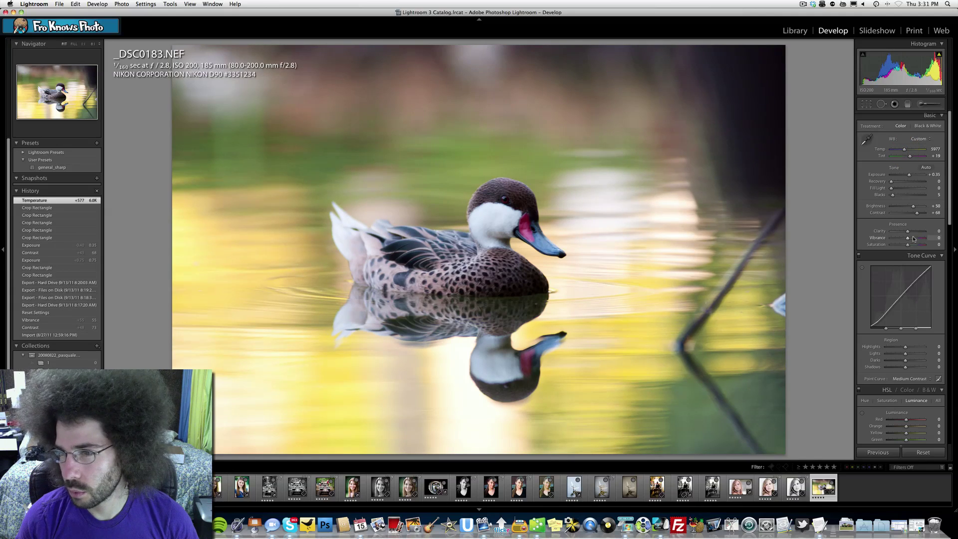
left_click_drag(914, 239, 919, 246)
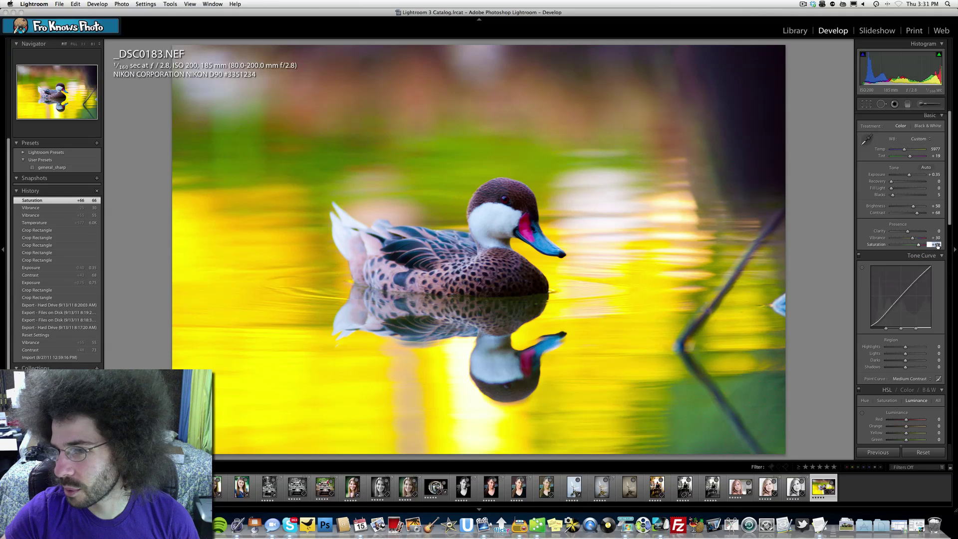
double_click(919, 244)
left_click_drag(913, 240, 915, 240)
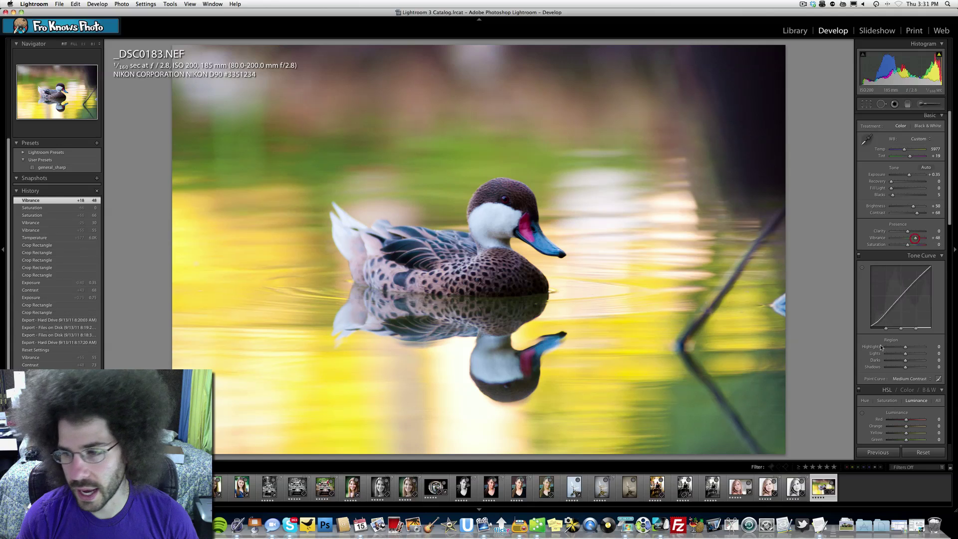
left_click_drag(285, 267, 415, 183)
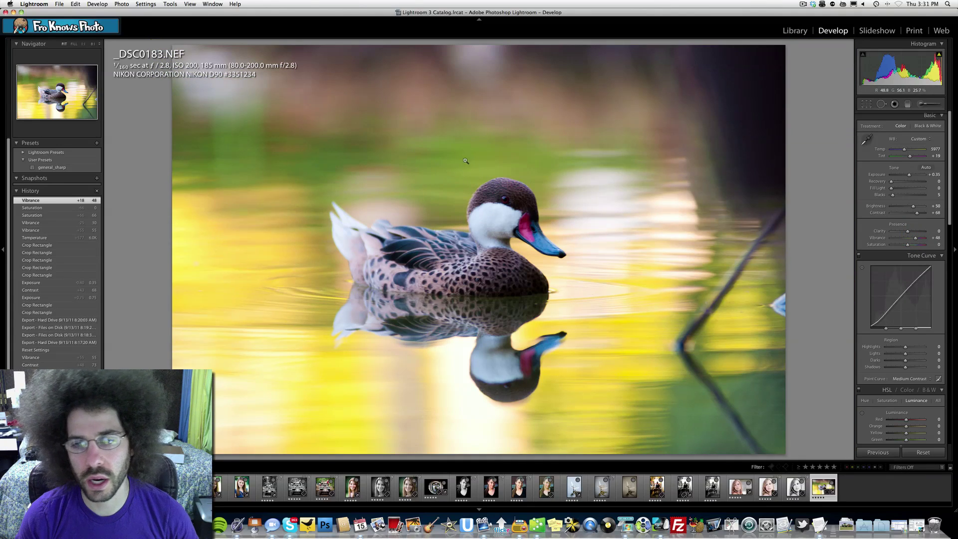
Step: Refine the tones with Fill Light 17, Blacks 17 and Exposure +0.55, and shift the Tint to +24
left_click(899, 190)
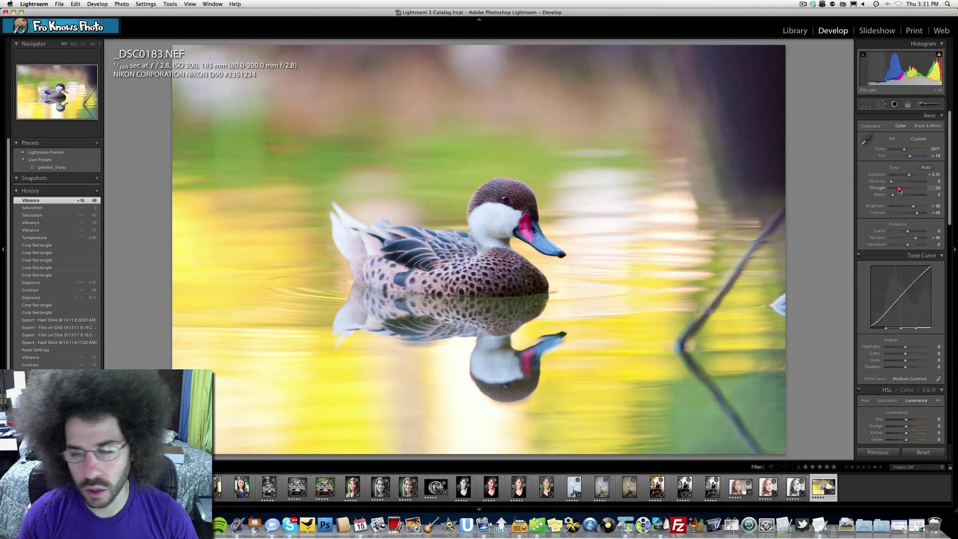
left_click_drag(893, 194, 909, 158)
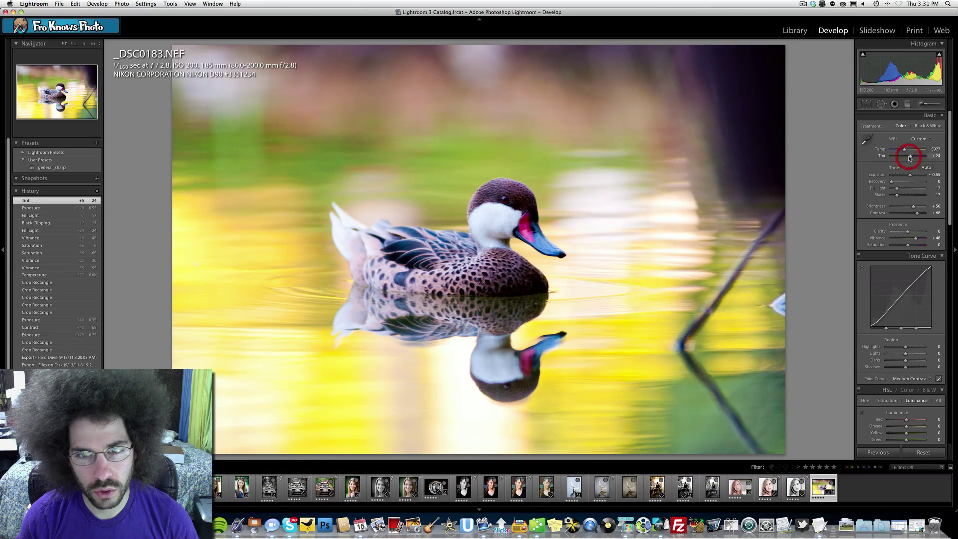
Step: Apply the general_sharp user preset to the photo and check its effect on the duck's head
left_click(518, 218)
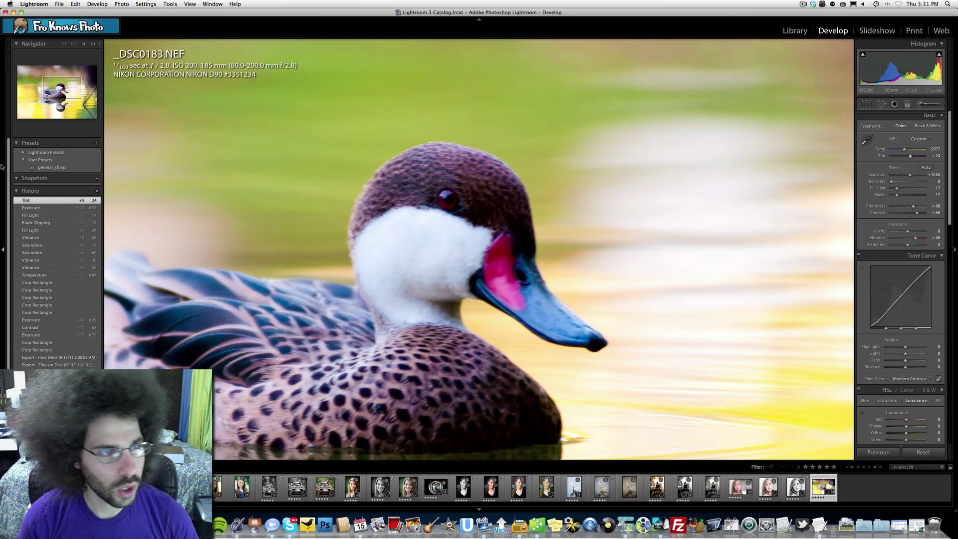
left_click(46, 168)
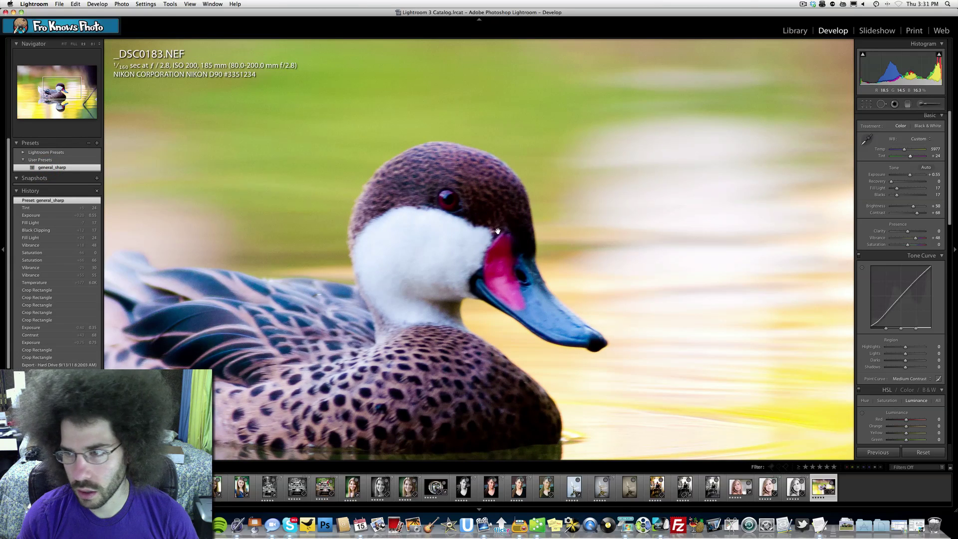
left_click(601, 233)
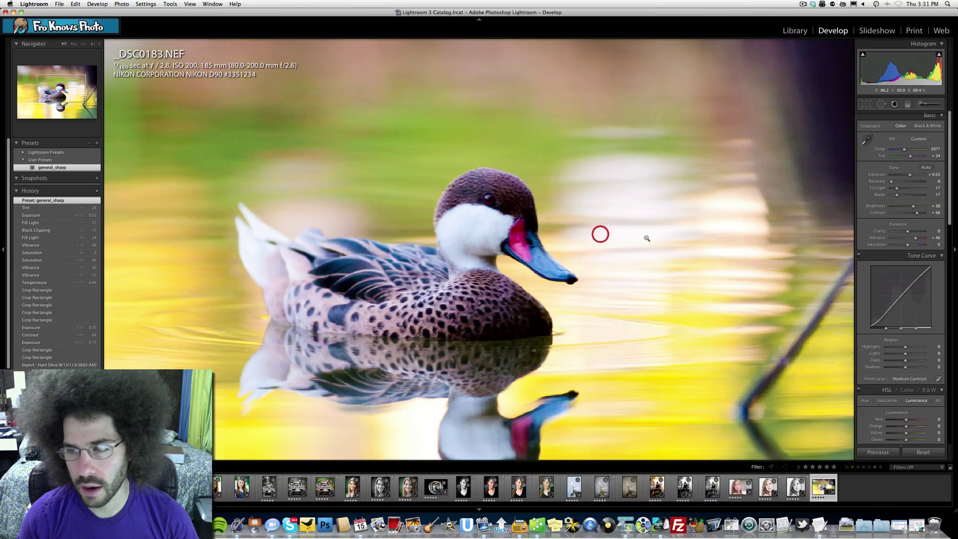
Step: Try Clarity at +100, reduce it to +45, and check the feather detail up close
left_click(929, 231)
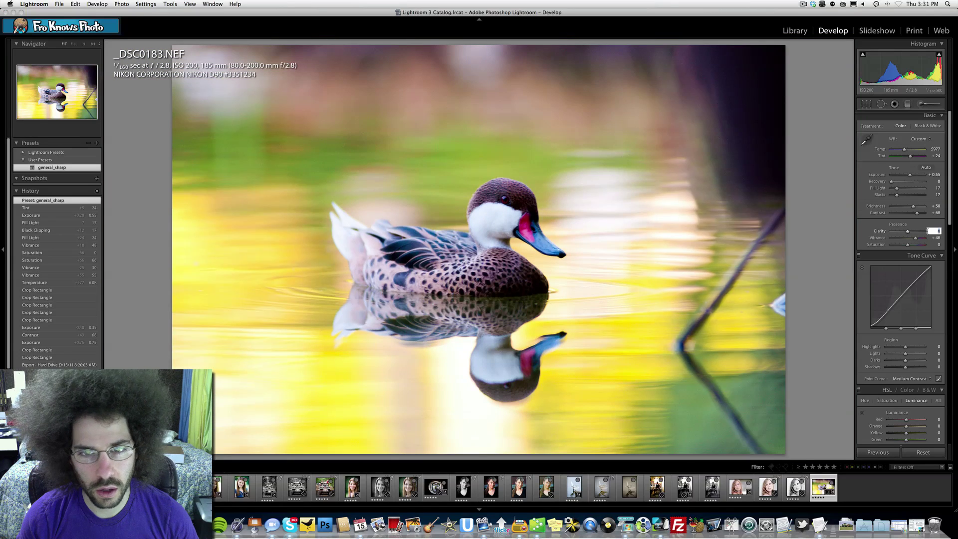
type("100")
key("Return")
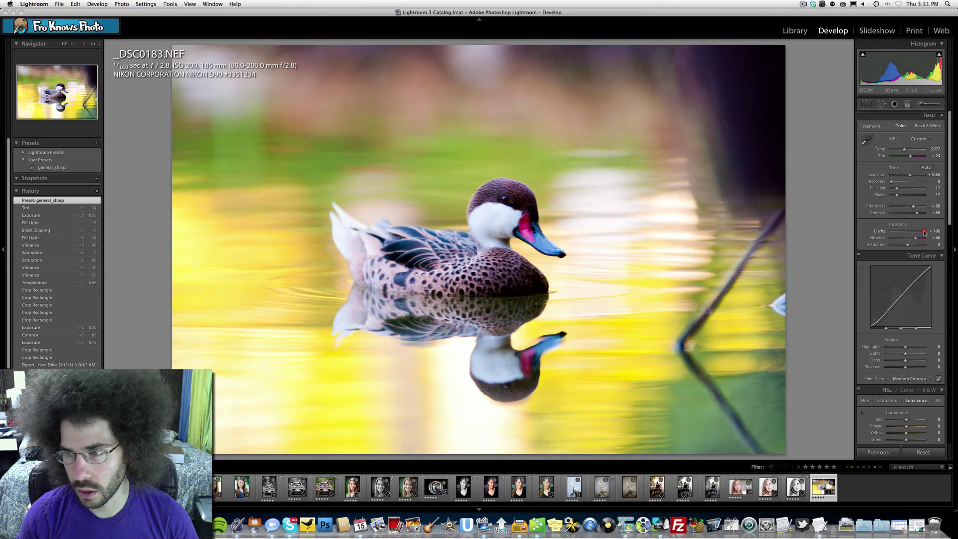
left_click_drag(924, 232, 915, 232)
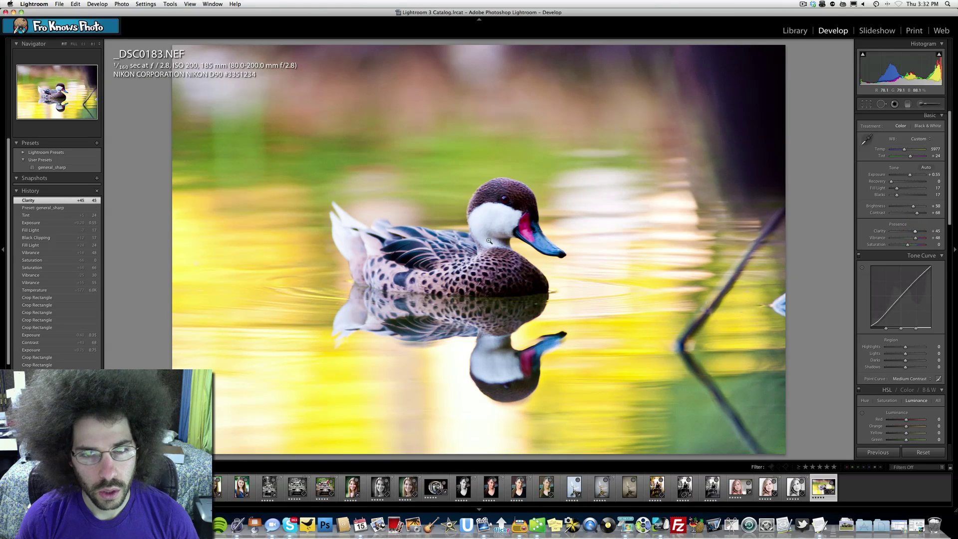
left_click(461, 253)
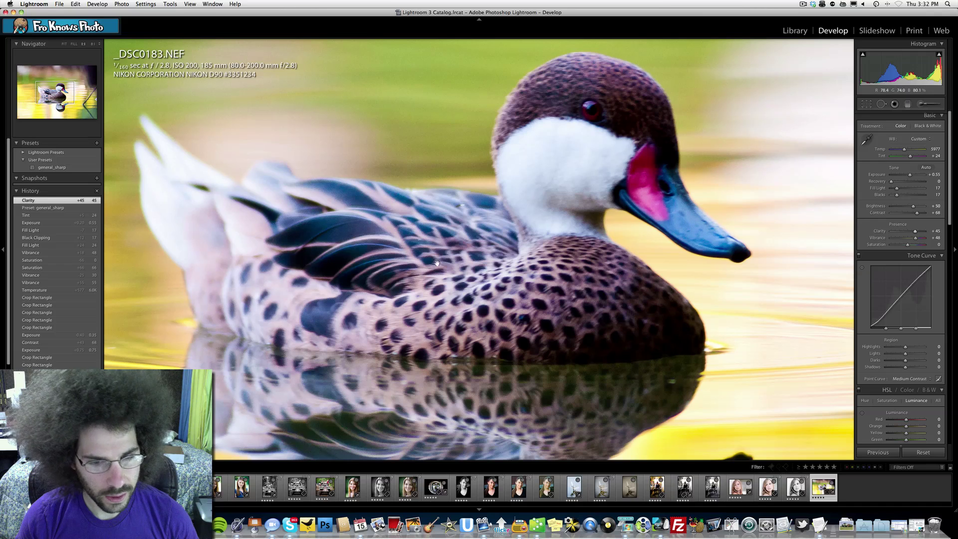
left_click(526, 227)
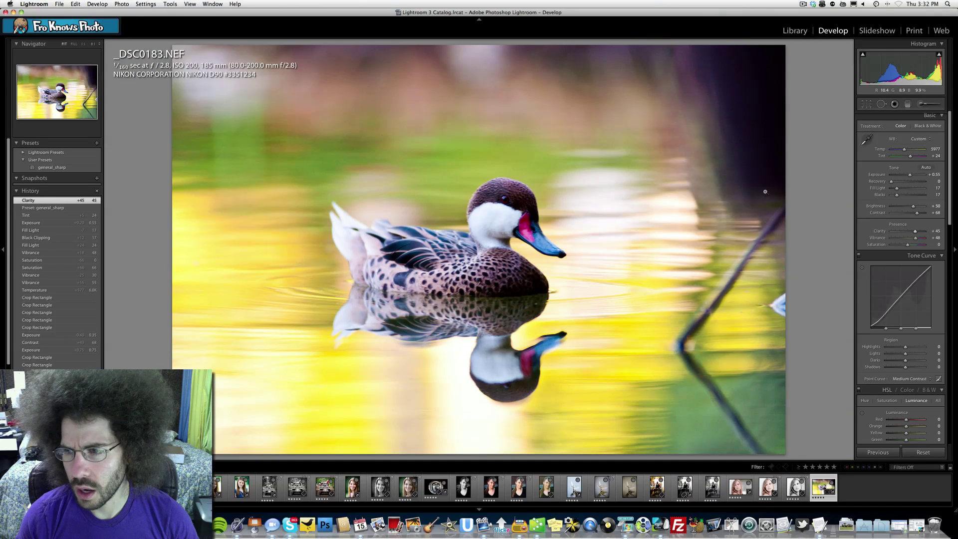
Step: Try lowering the Yellow luminance to -100 and undo the change
scroll(879, 257, "down", 3)
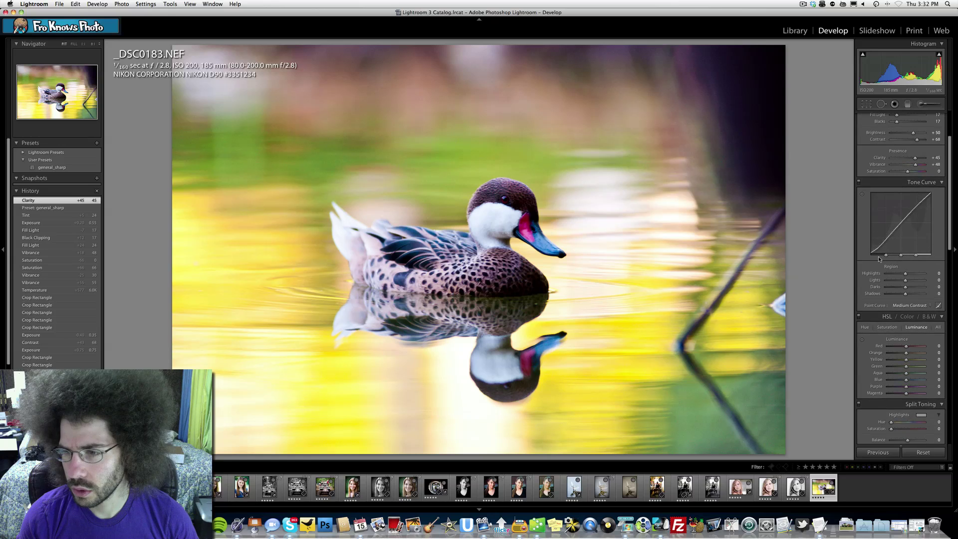
scroll(879, 258, "down", 3)
left_click_drag(907, 292, 873, 294)
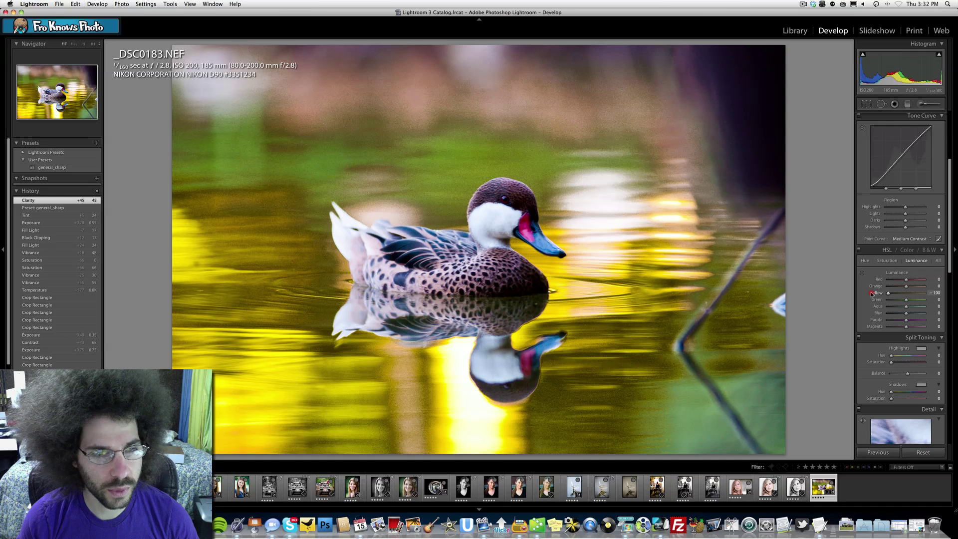
key("super+z")
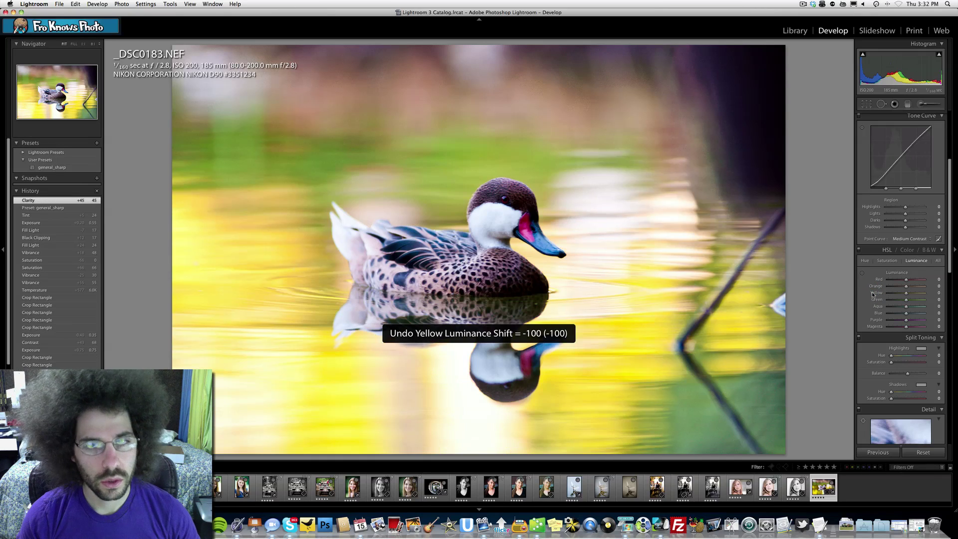
Step: Set the tone curve's Highlights to +7 and undo the trial shift made after it
scroll(903, 279, "up", 1)
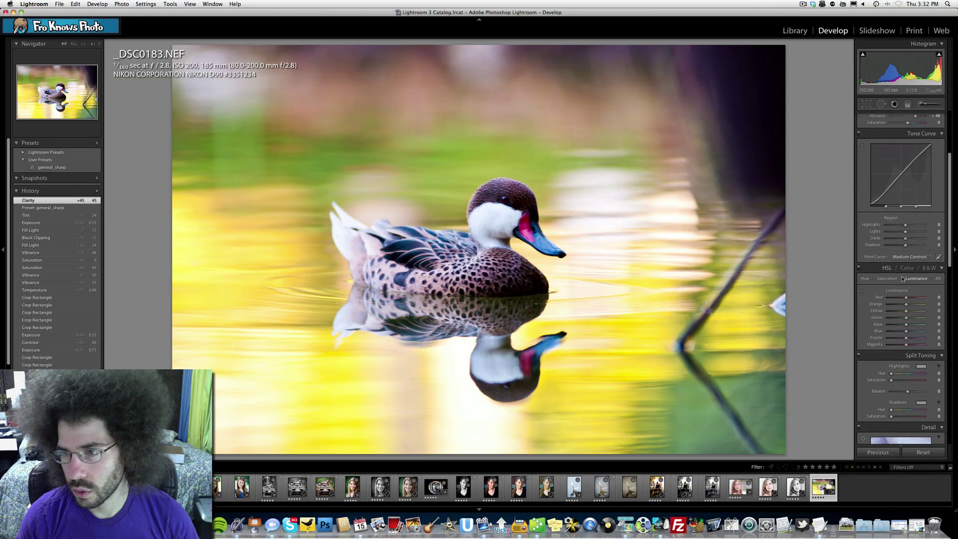
scroll(903, 278, "up", 2)
mouse_move(898, 259)
left_mouse_down()
mouse_move(910, 258)
mouse_move(894, 266)
mouse_move(904, 267)
left_mouse_up()
key("super+z")
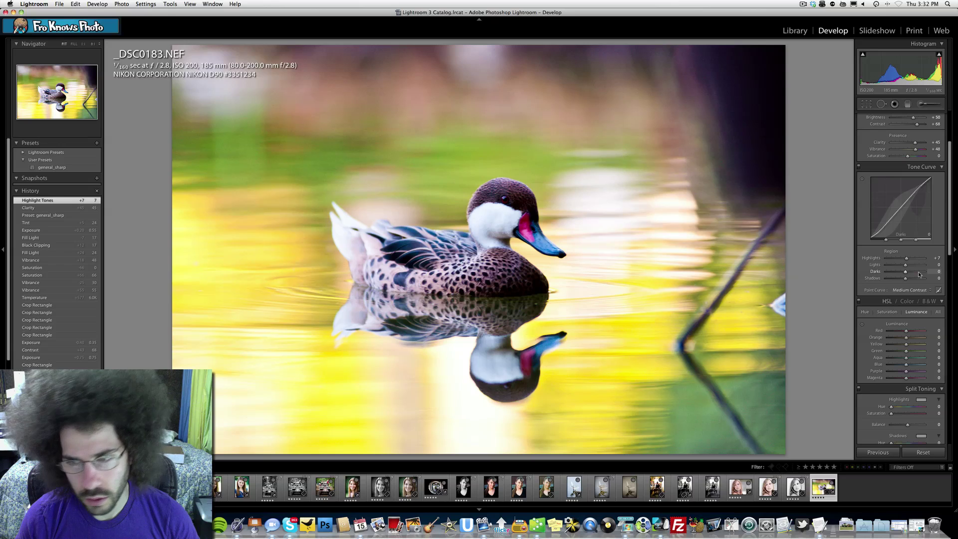
Step: Try the tone curve's Darks at -35 and Shadows at -43, undoing each shift
left_click_drag(919, 274, 900, 274)
key("super+z")
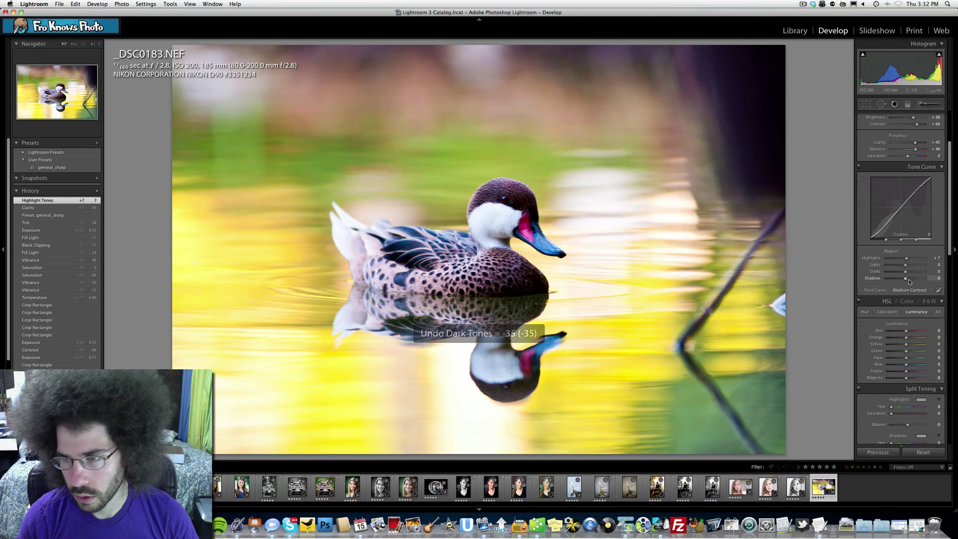
left_click_drag(909, 281, 898, 281)
key("super+z")
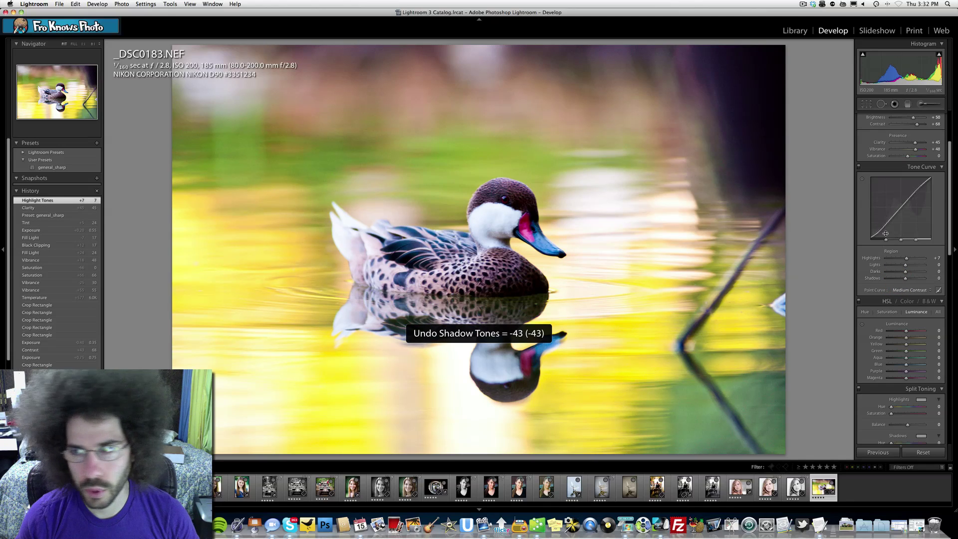
Step: Try a light post-crop vignette, then darken it with Amount -100, Midpoint 59, Roundness +36 and Feather 98
scroll(886, 234, "down", 10)
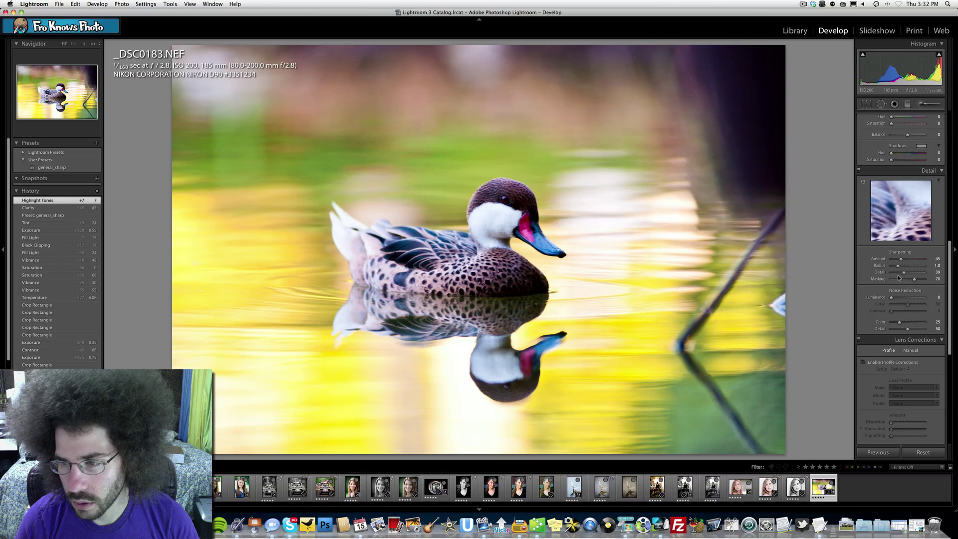
scroll(899, 278, "down", 15)
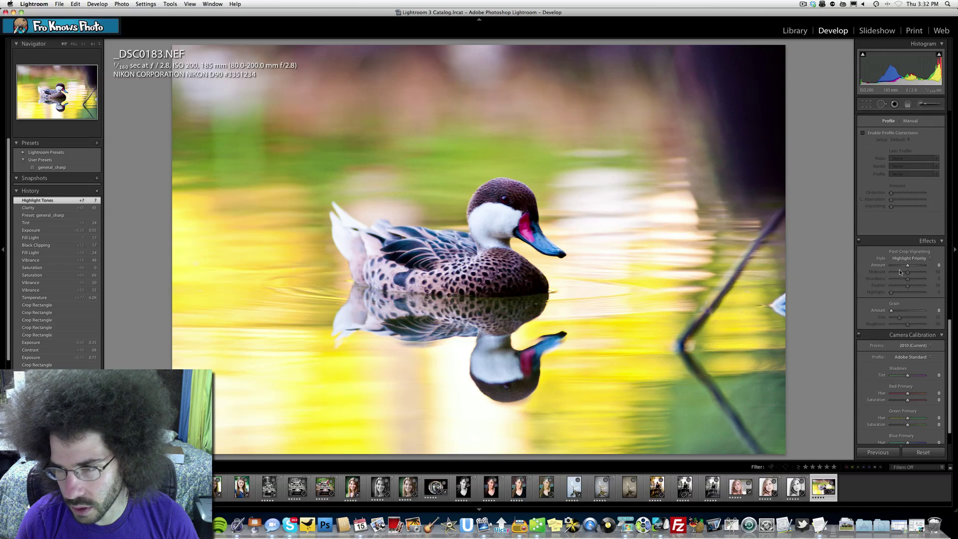
left_click(917, 267)
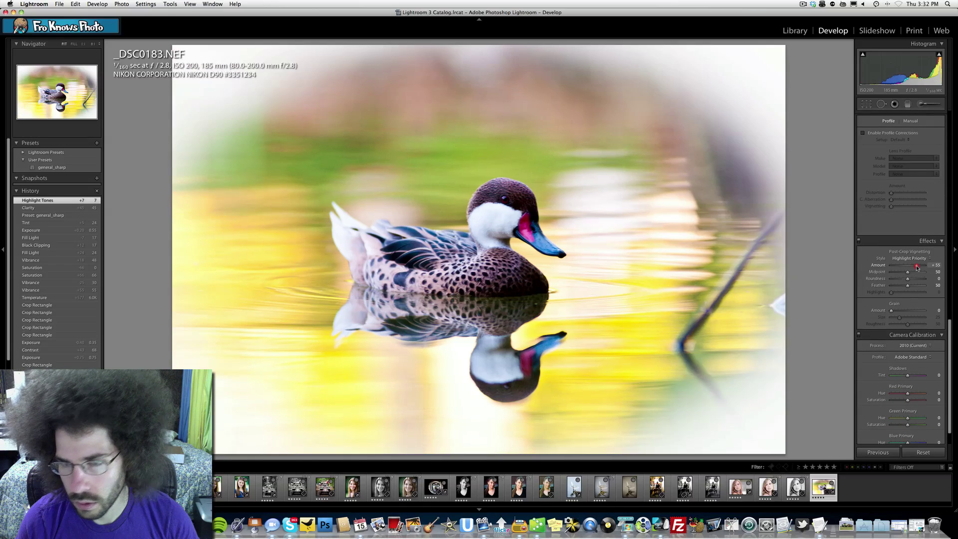
left_click_drag(917, 267, 923, 288)
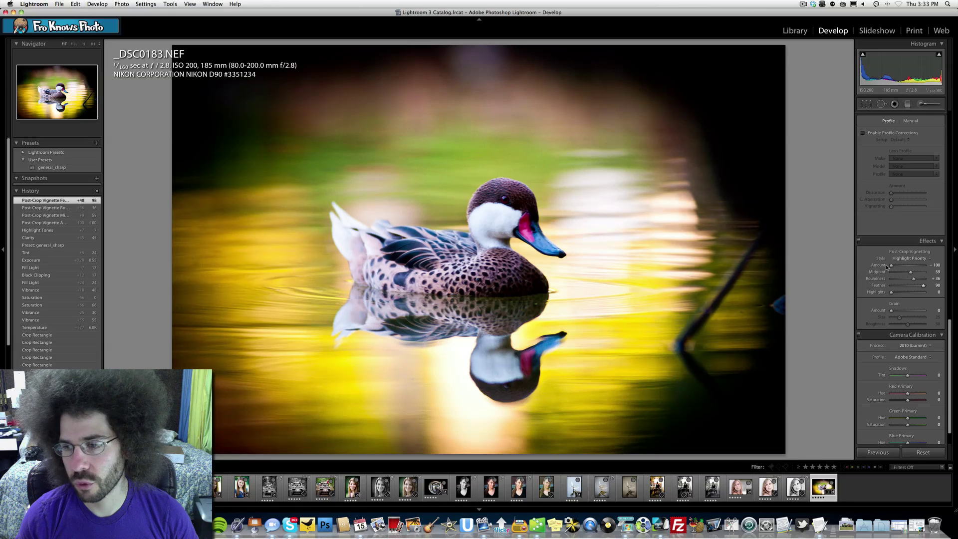
left_click_drag(900, 266, 892, 268)
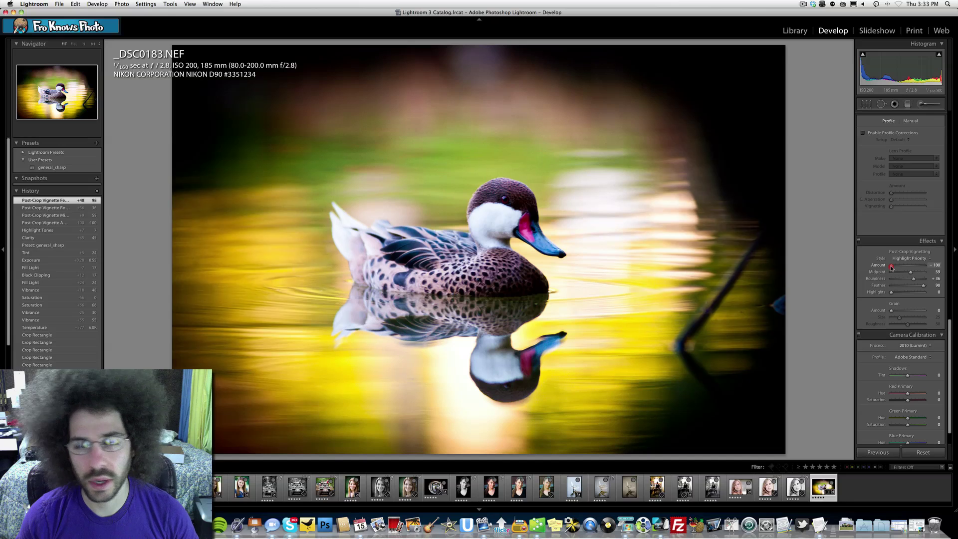
Step: Fine-tune the white balance temperature of the vignetted photo
scroll(892, 268, "up", 6)
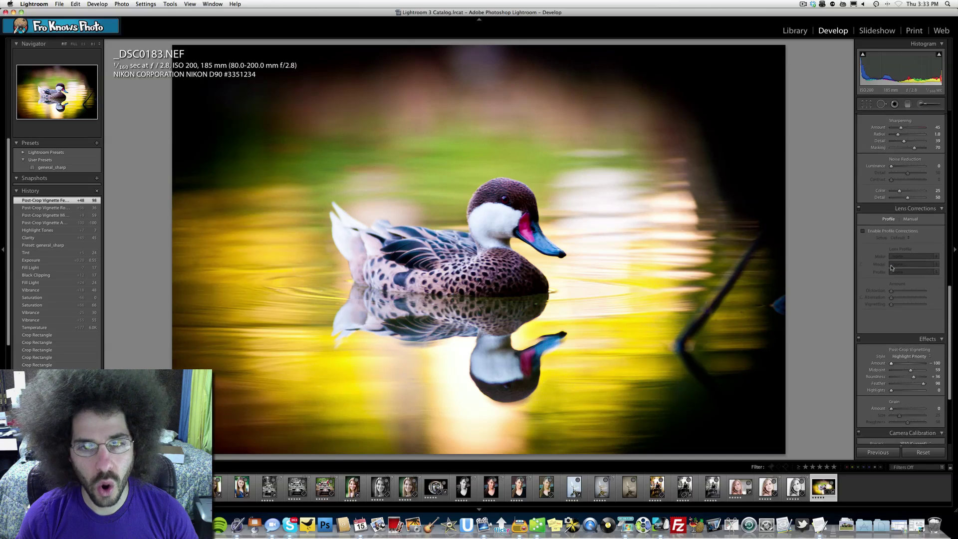
scroll(892, 268, "up", 10)
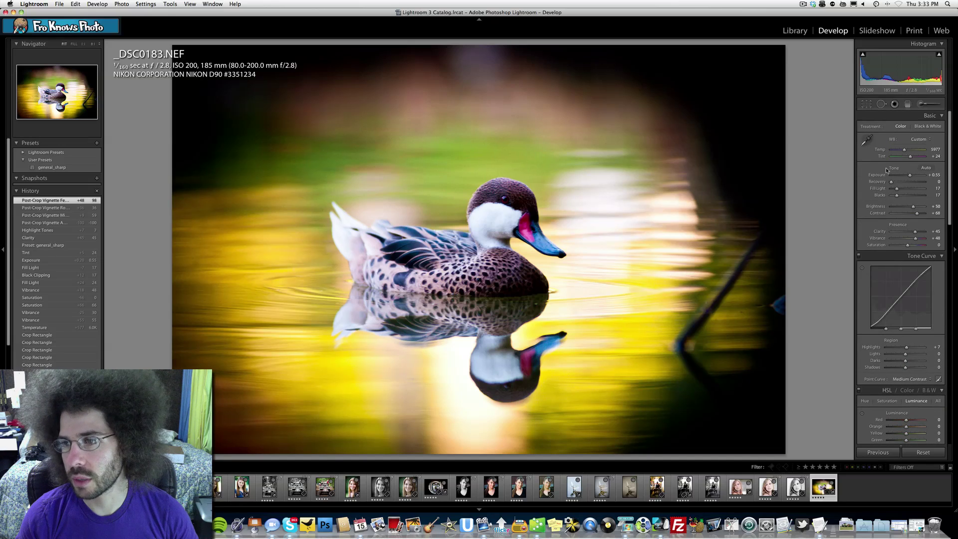
left_click_drag(906, 151, 906, 151)
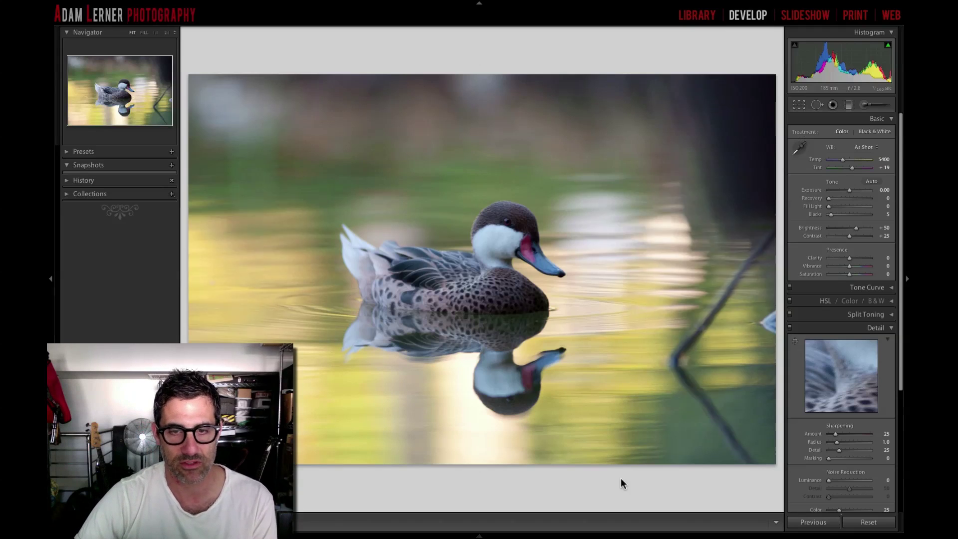
Step: Examine the unedited duck's head up close and toggle the photo's shooting information overlay
key("i")
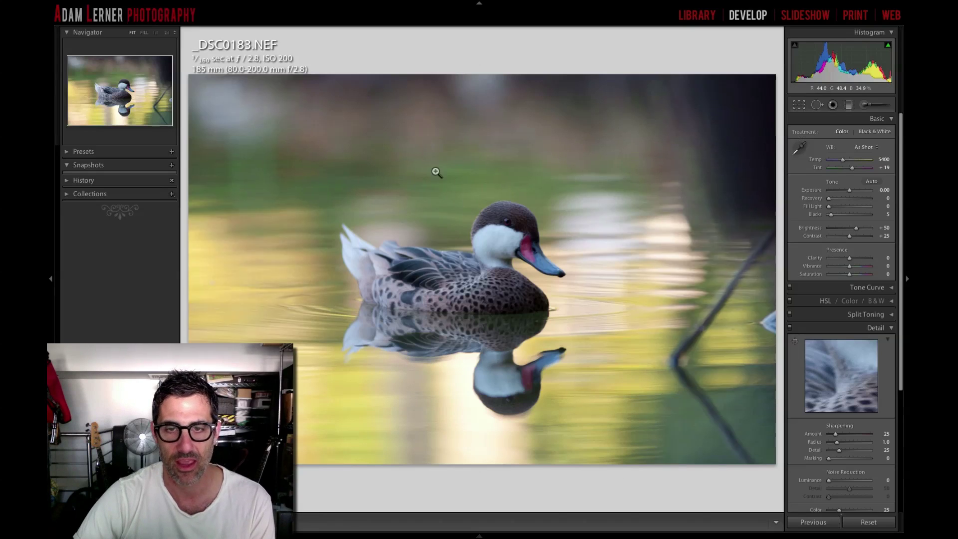
left_click(514, 233)
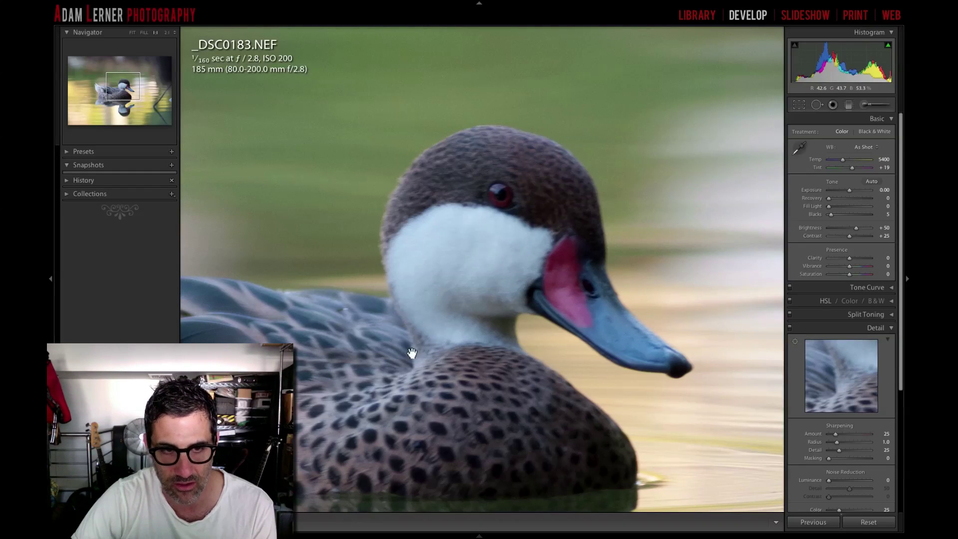
left_click(468, 258)
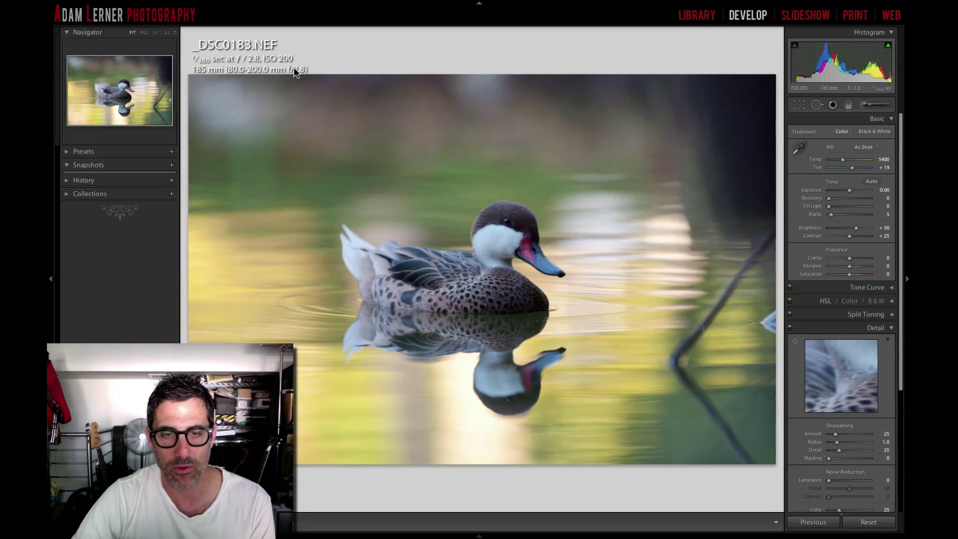
key("i")
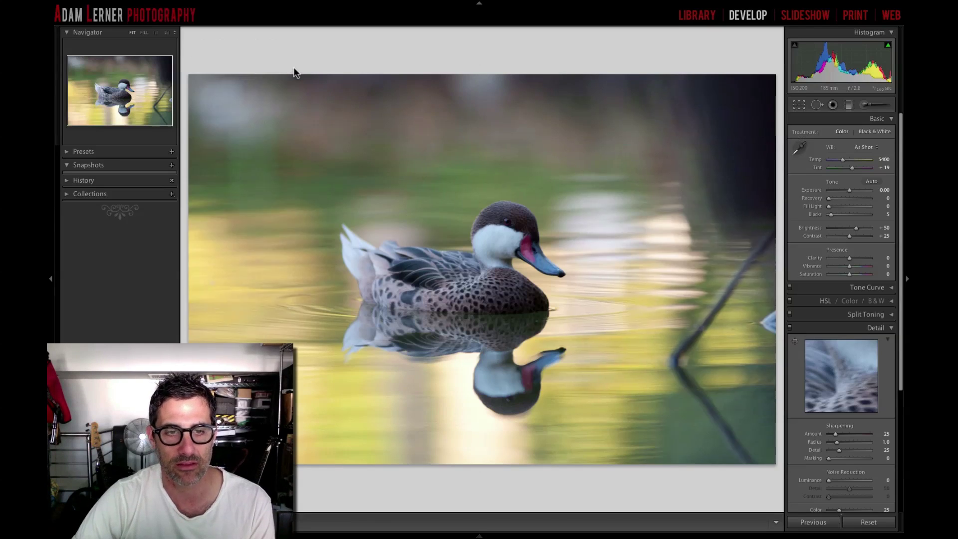
key("i")
key("i")
key("i")
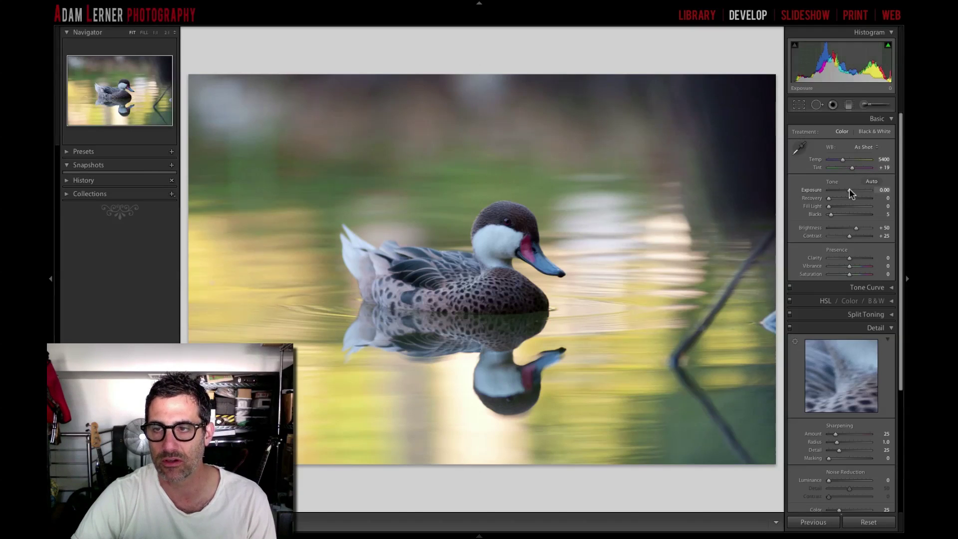
Step: Set Exposure to +0.25 while checking highlight clipping, and set Blacks to 13, Fill Light to 34 and Contrast to +56
left_click(851, 191, "alt")
left_click_drag(850, 192, 852, 194)
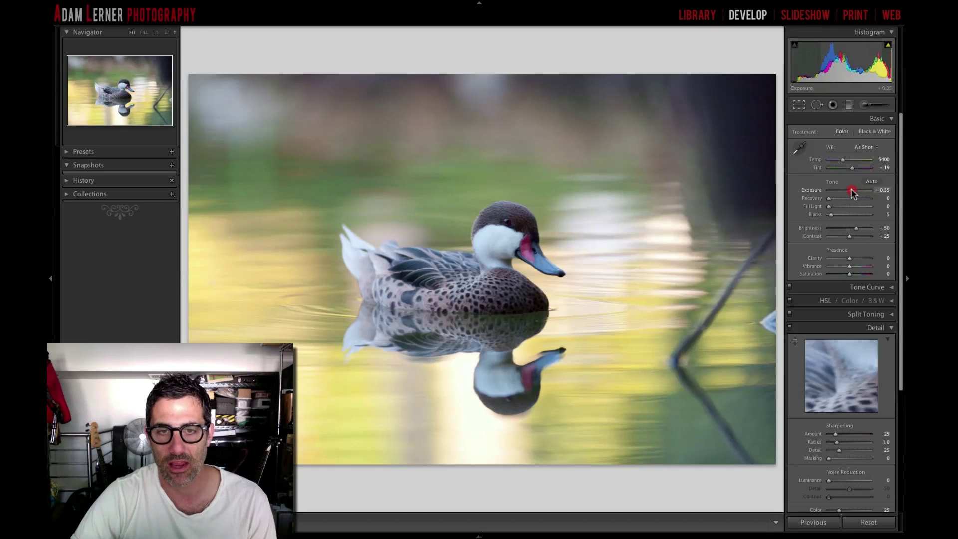
left_click(852, 193, "alt")
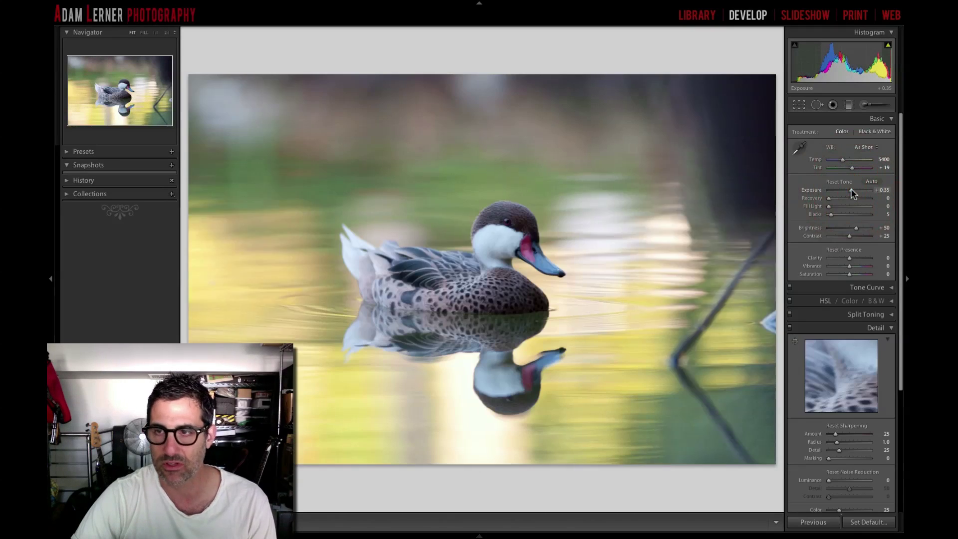
left_click(852, 193, "alt")
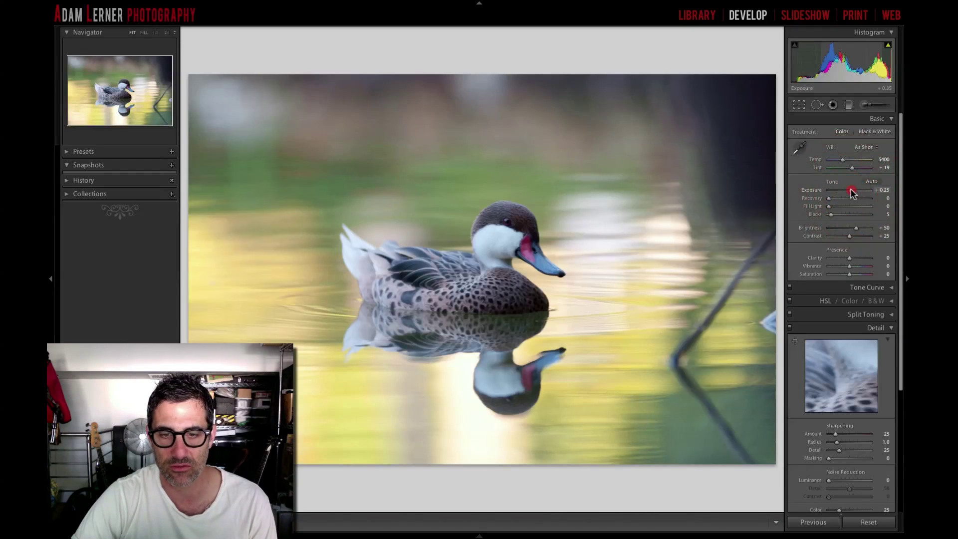
left_click_drag(852, 194, 834, 213)
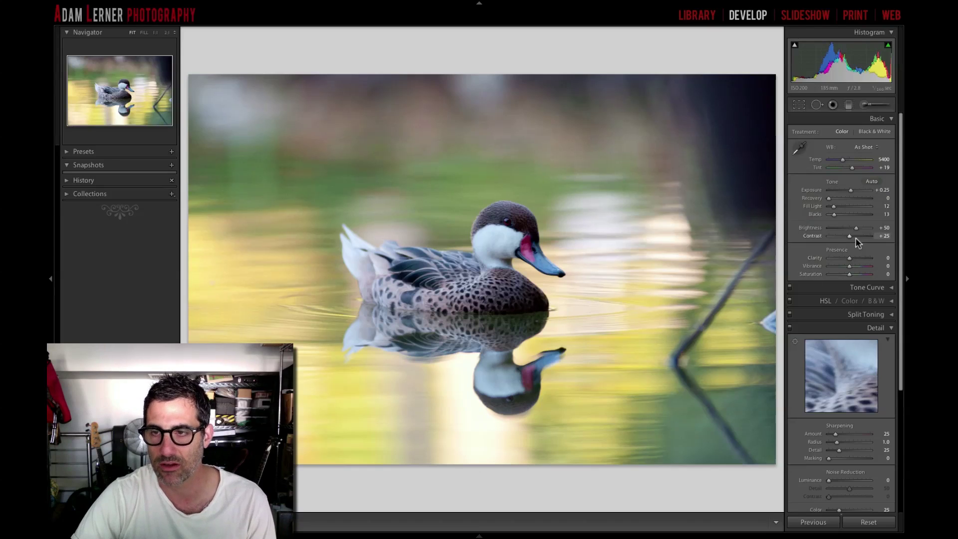
left_click_drag(849, 237, 843, 207)
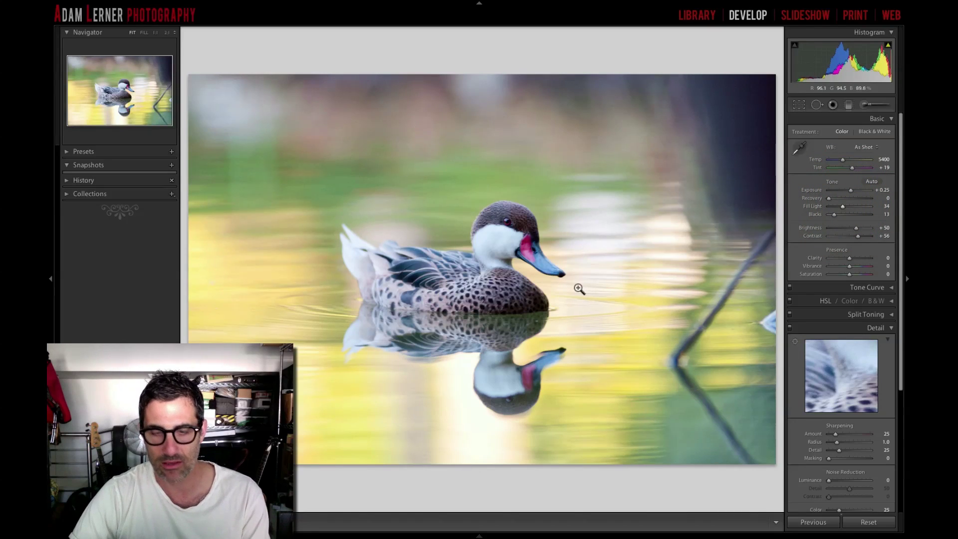
Step: Set Clarity to +76 and compare the edited photo with its original version
mouse_move(850, 258)
left_mouse_down()
mouse_move(875, 259)
mouse_move(865, 259)
left_mouse_up()
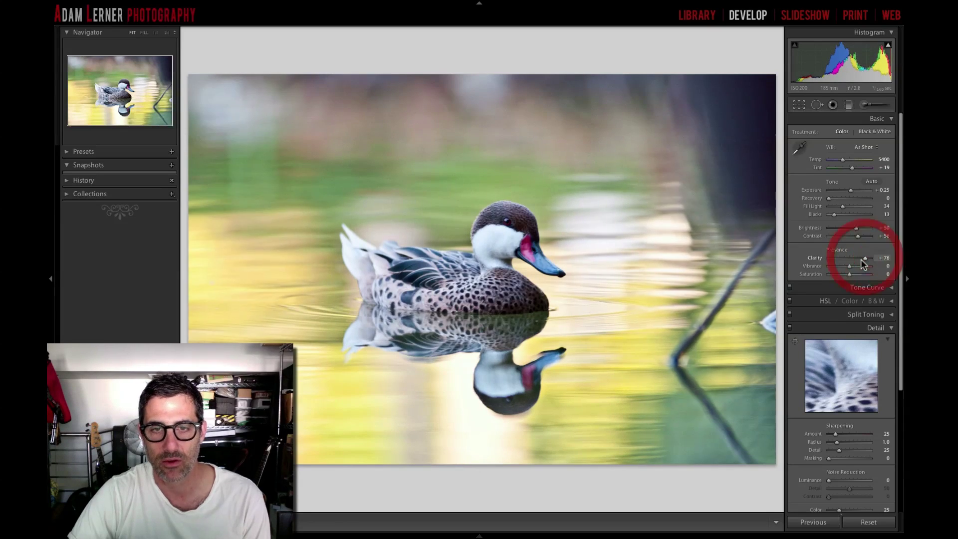
key("backslash")
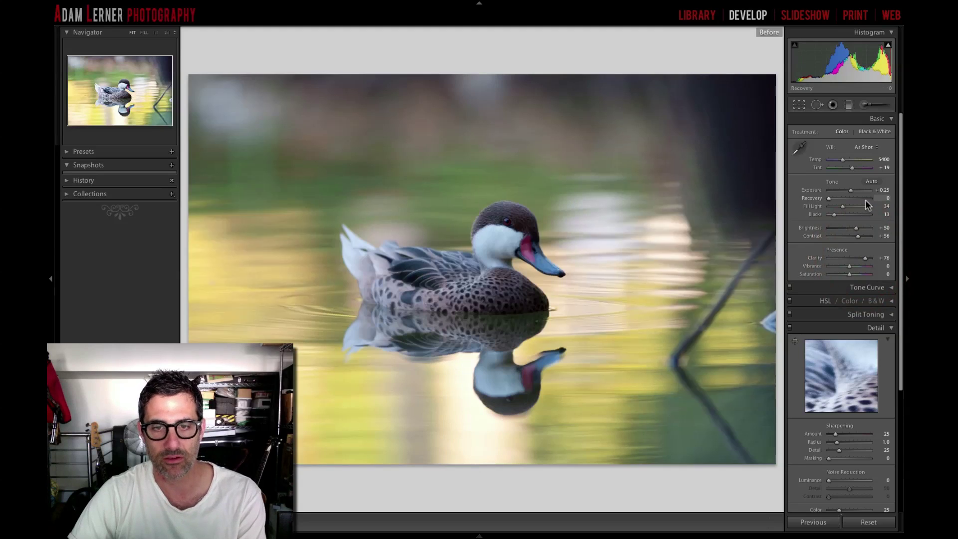
key("backslash")
key("backslash")
key("backslash")
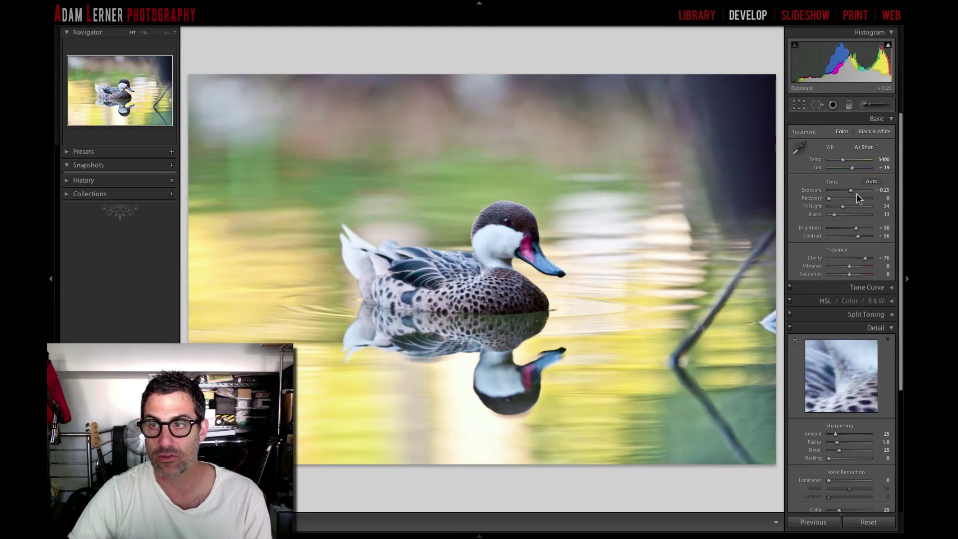
Step: Set Exposure to +0.35, warm the white balance Temp to 6565, and compare the photo with its original version
left_click_drag(849, 189, 849, 190)
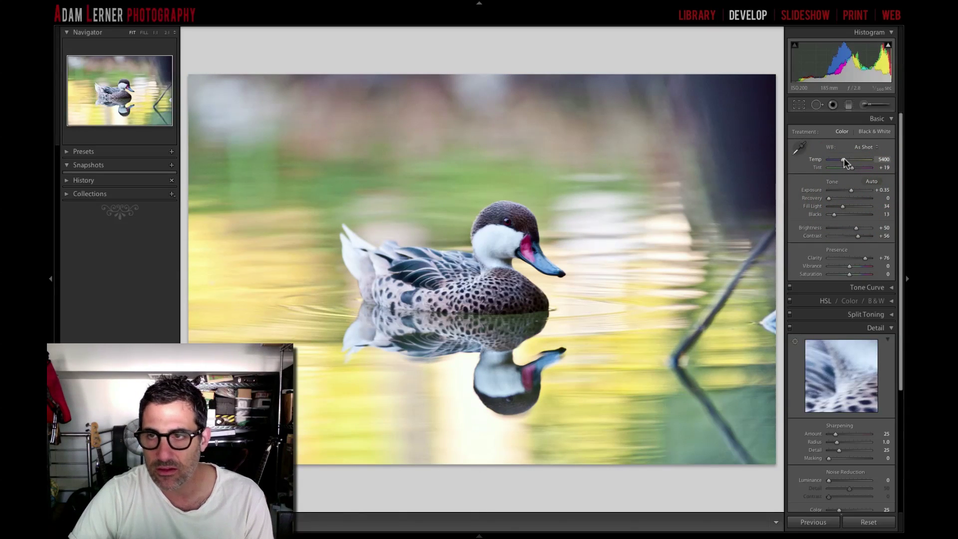
left_click_drag(843, 157, 842, 159)
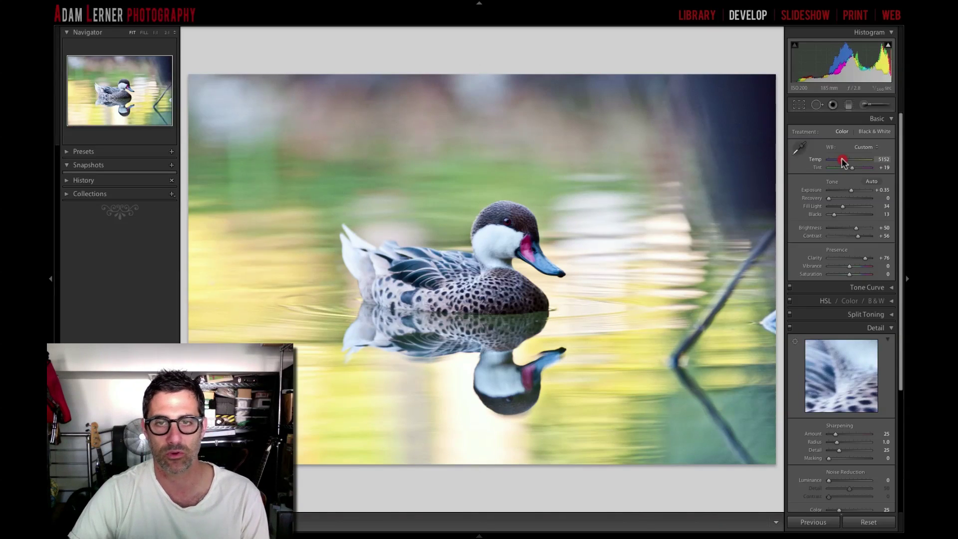
left_click_drag(842, 157, 848, 160)
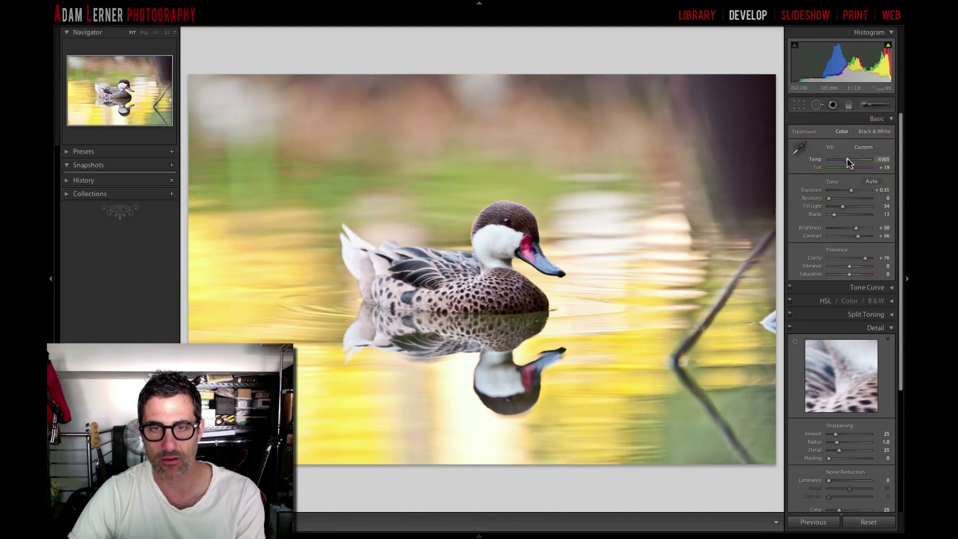
key("backslash")
key("backslash")
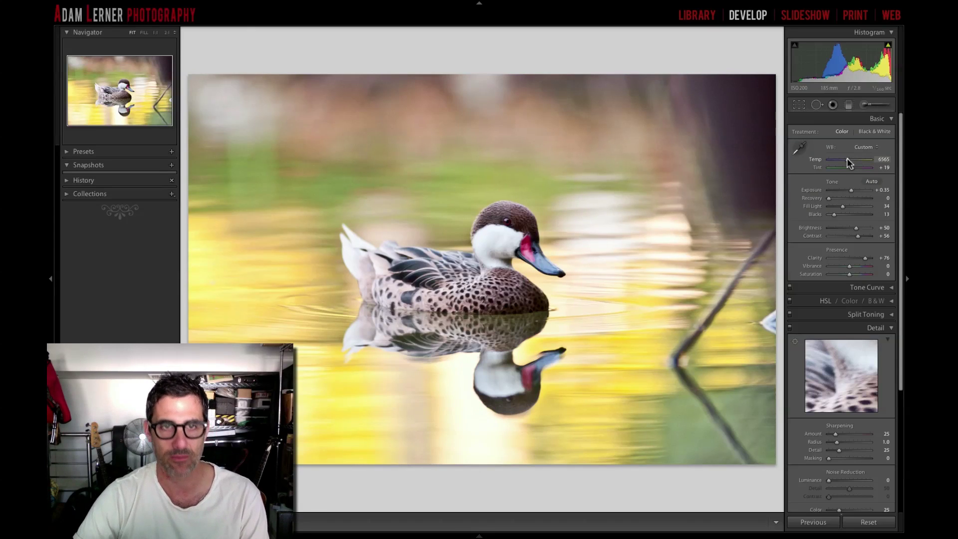
Step: Focus the detail preview on the duck's face and set the sharpening Amount to 75 and Masking to 65
scroll(853, 235, "down", 4)
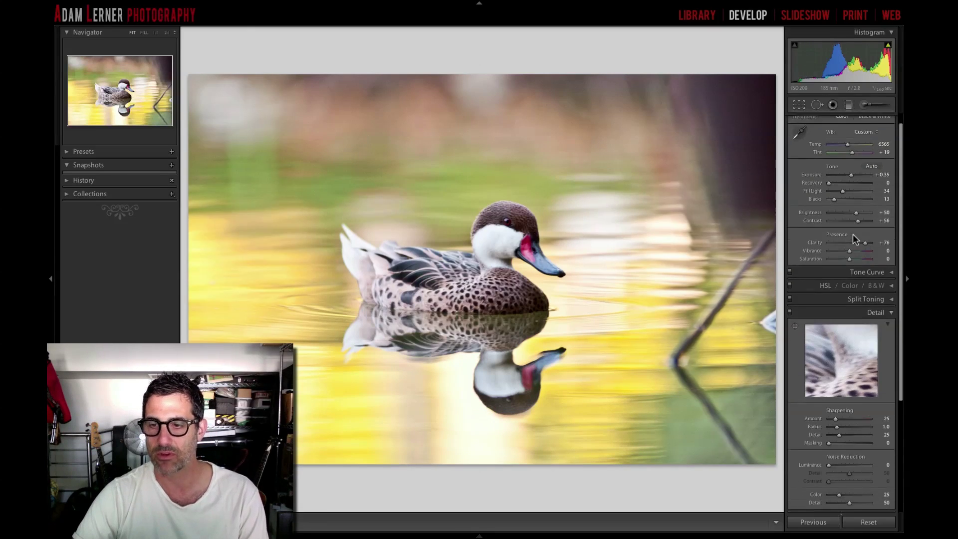
left_click(795, 276)
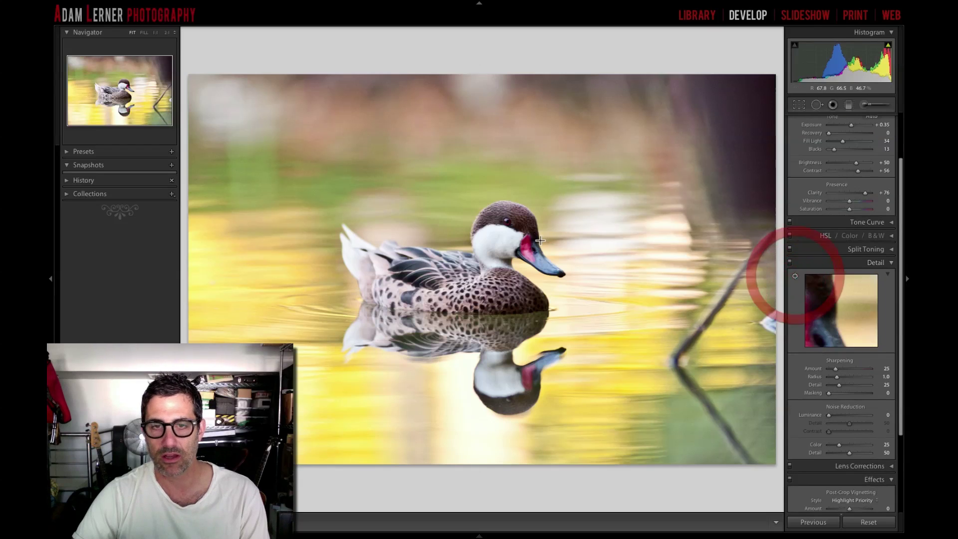
left_click(526, 246)
left_click_drag(835, 368, 856, 393)
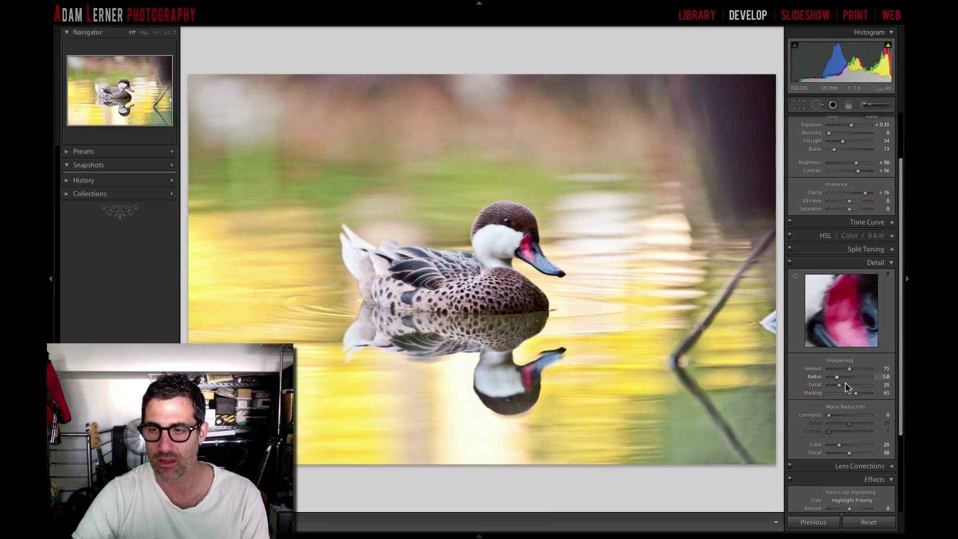
Step: Try a tight crop around the duck and its reflection at the original aspect ratio, loosening it slightly
scroll(848, 388, "down", 3)
scroll(848, 386, "up", 6)
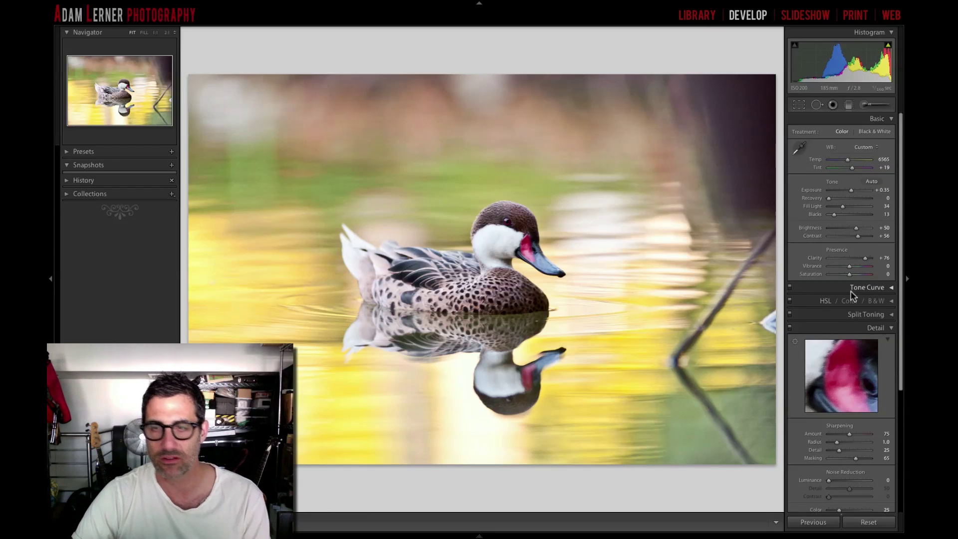
key("r")
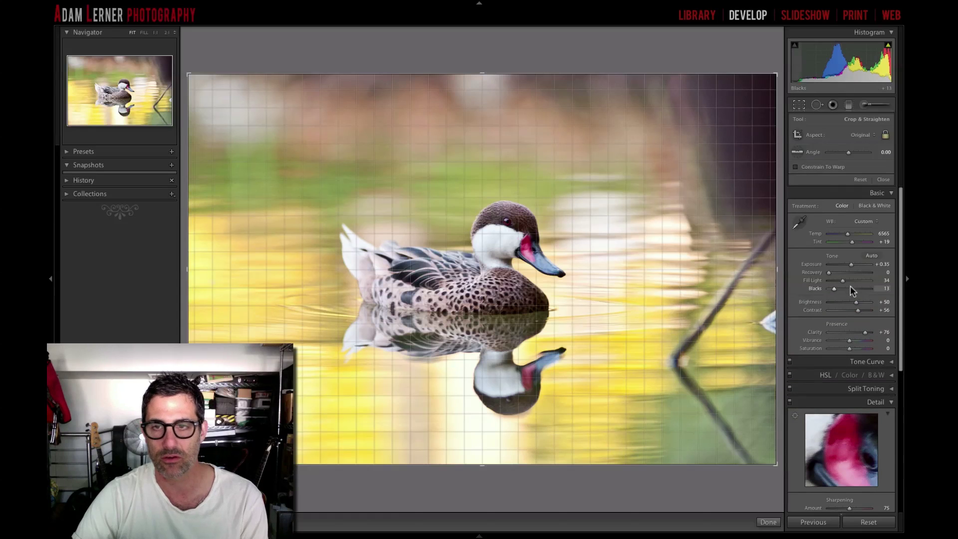
left_click_drag(779, 270, 727, 268)
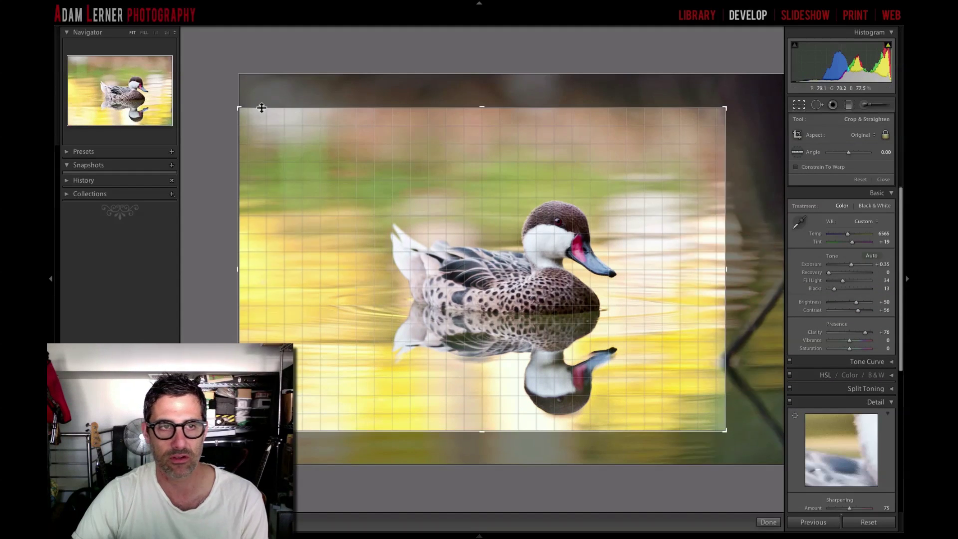
left_click_drag(235, 103, 253, 135)
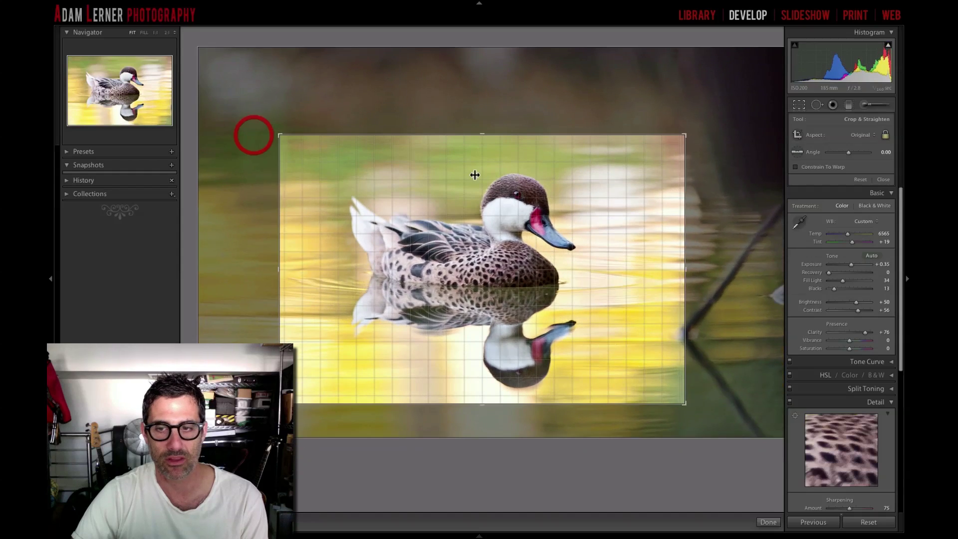
left_click_drag(682, 135, 674, 139)
left_click(617, 187)
left_click(617, 186)
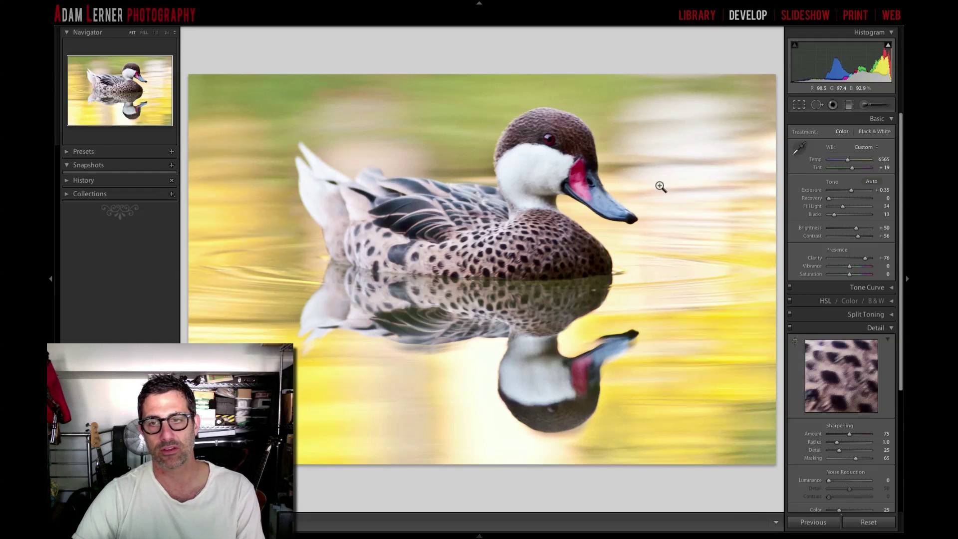
key("r")
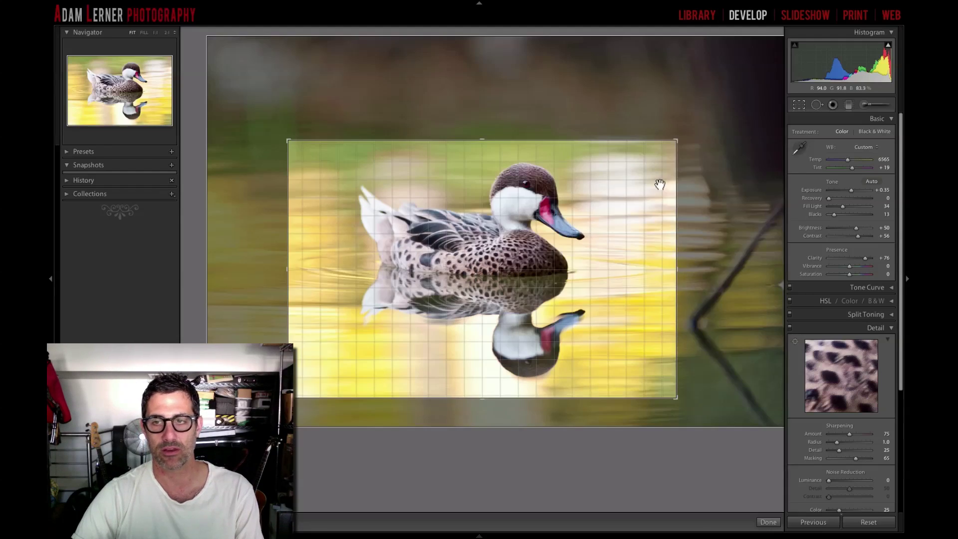
left_click_drag(677, 270, 683, 269)
key("r")
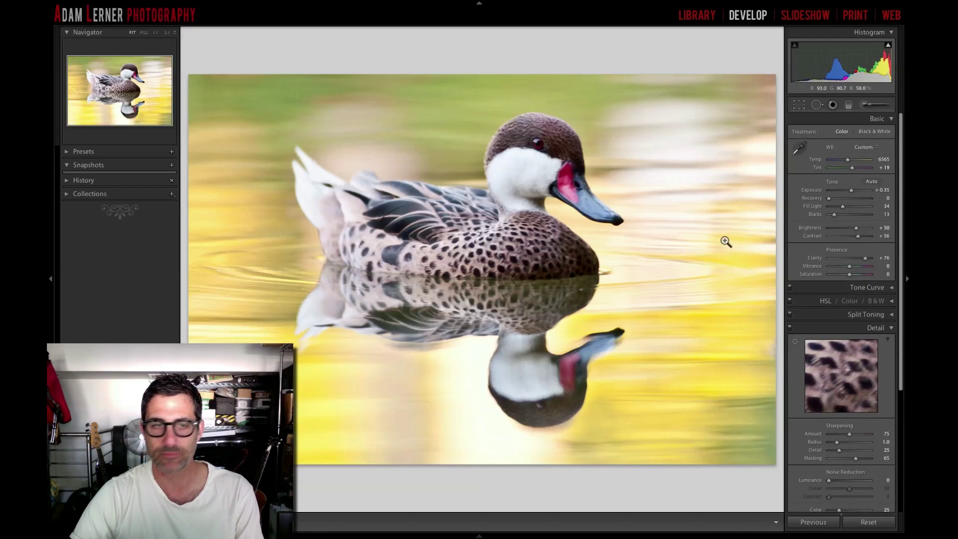
Step: Widen the crop at the original aspect ratio to take in more of the water and branch, trimming only the outer edges
key("r")
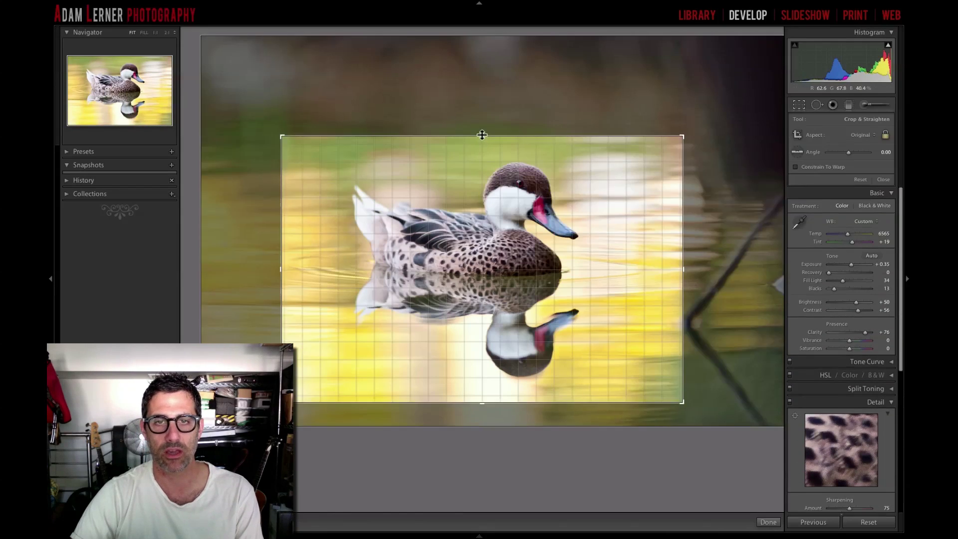
left_click_drag(481, 135, 473, 40)
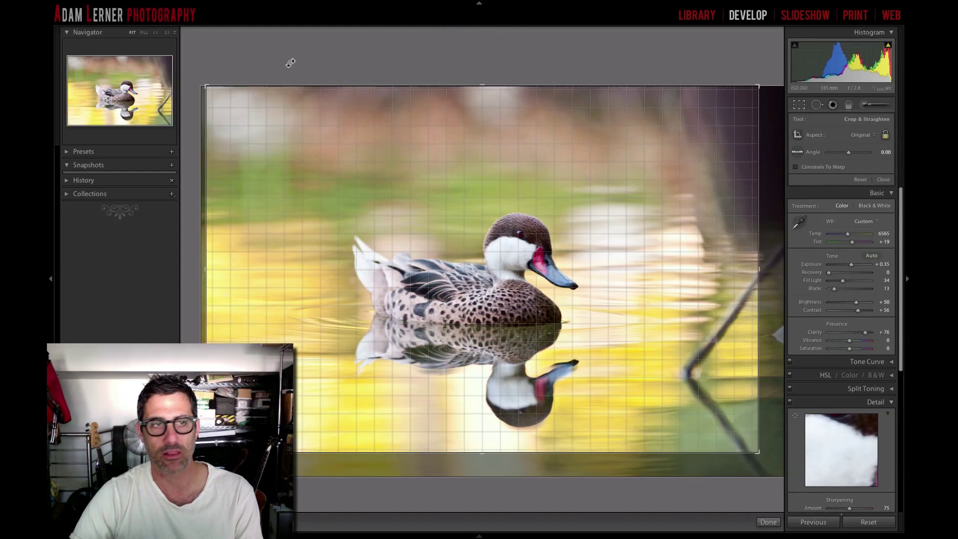
left_click_drag(202, 86, 211, 99)
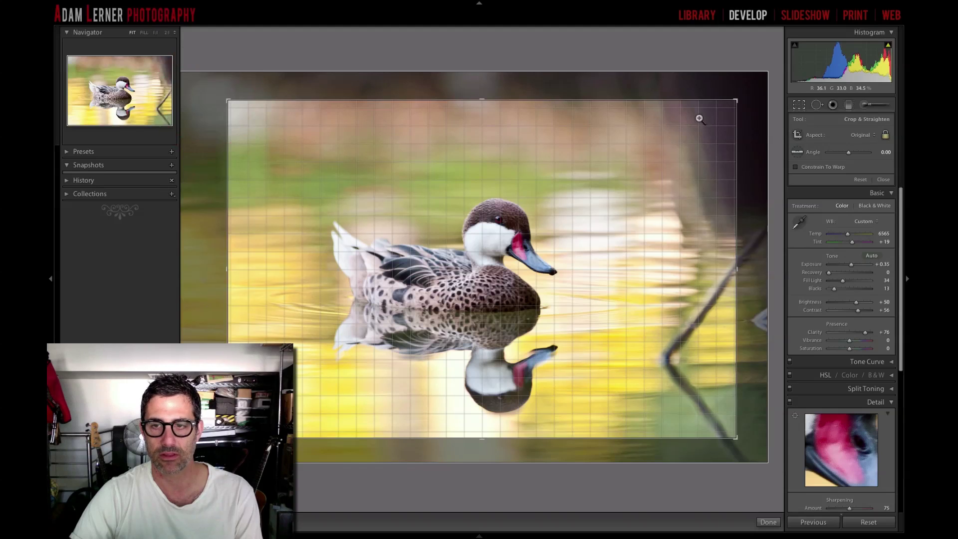
key("Return")
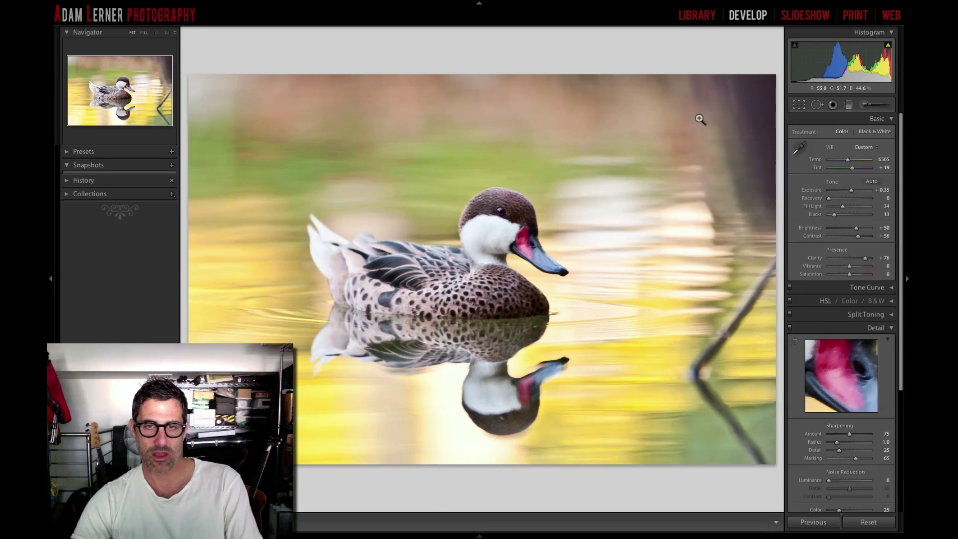
Step: Shift the photo inside the crop frame to fine-tune the duck's placement while keeping the branch in view, and apply the crop
key("r")
left_click(667, 136)
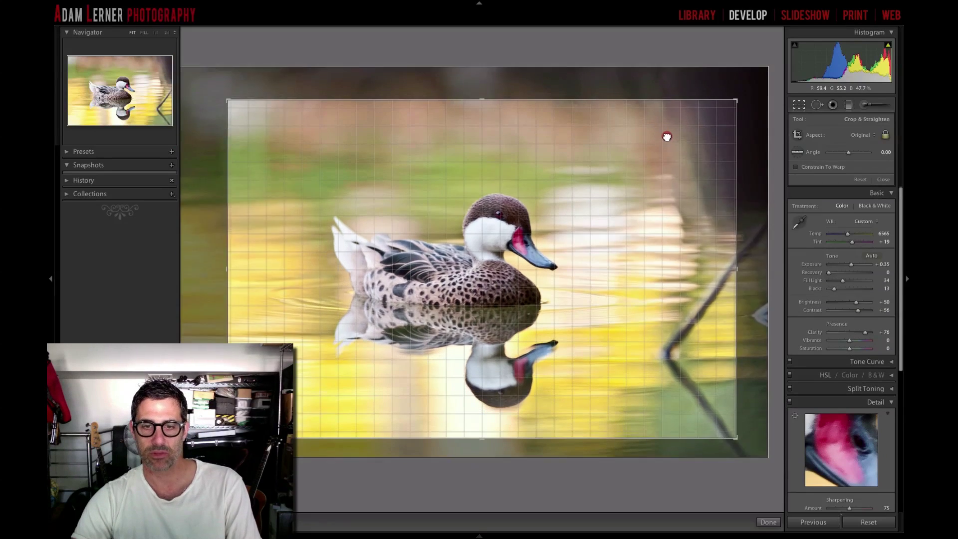
left_click_drag(667, 136, 675, 136)
key("r")
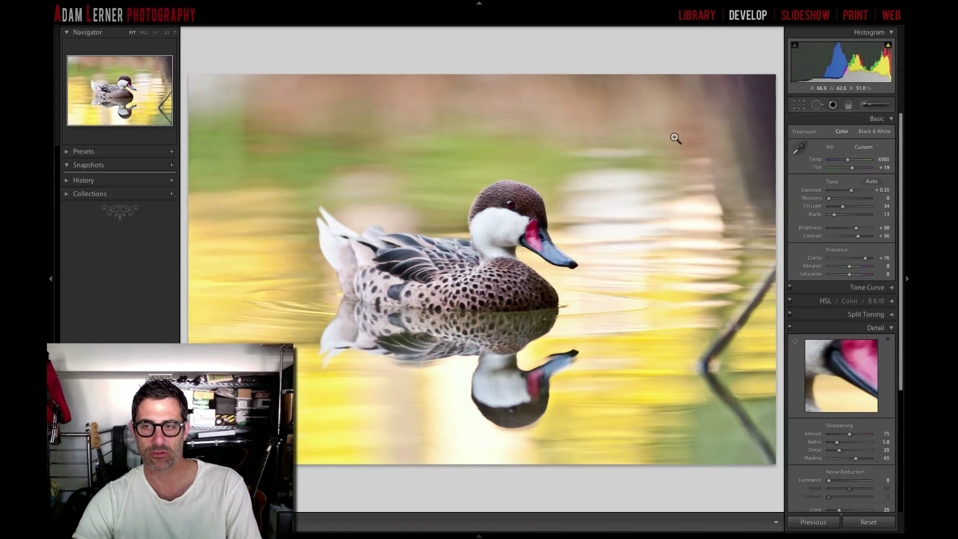
key("r")
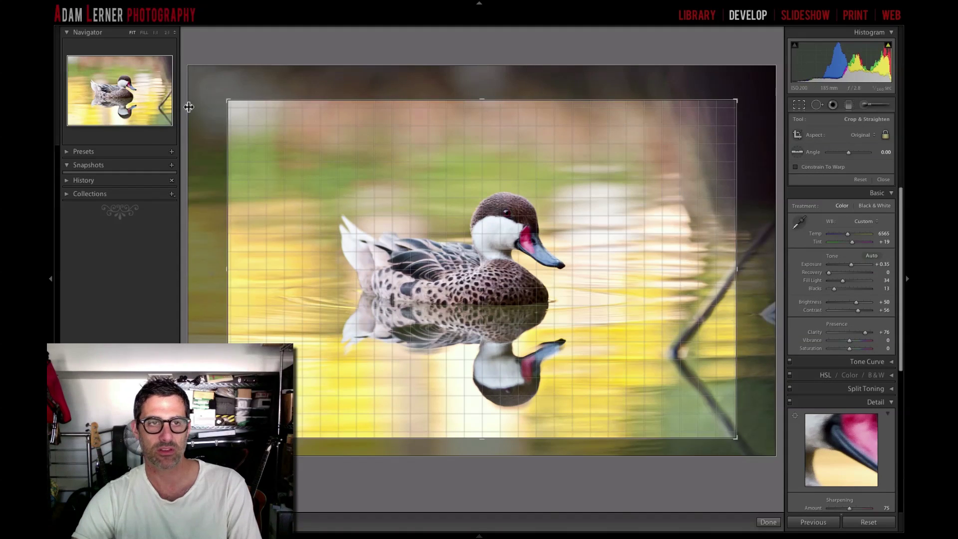
key("r")
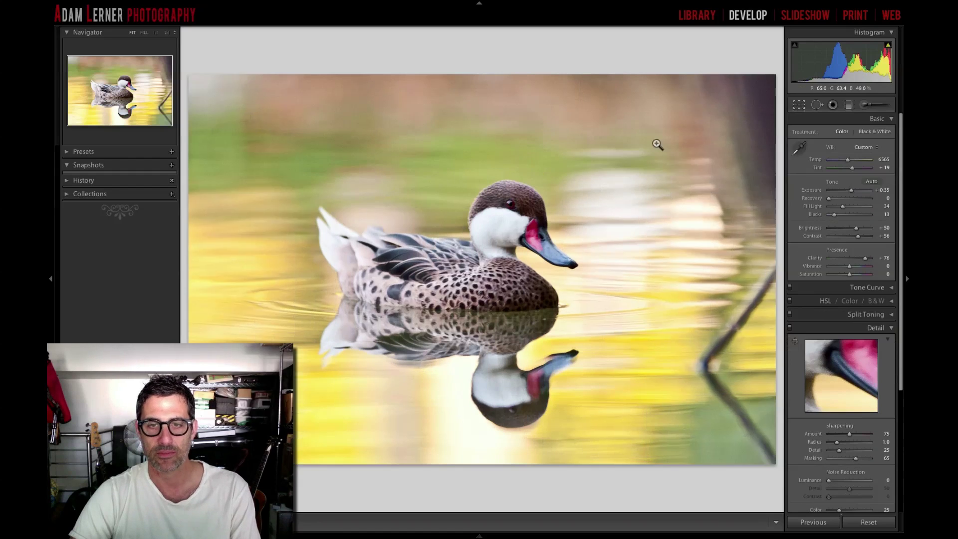
key("r")
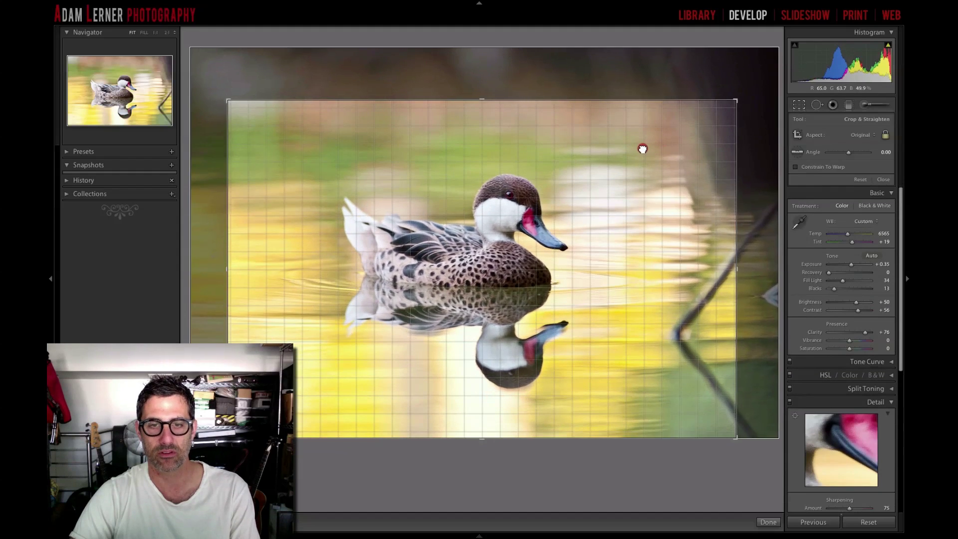
double_click(642, 151)
key("r")
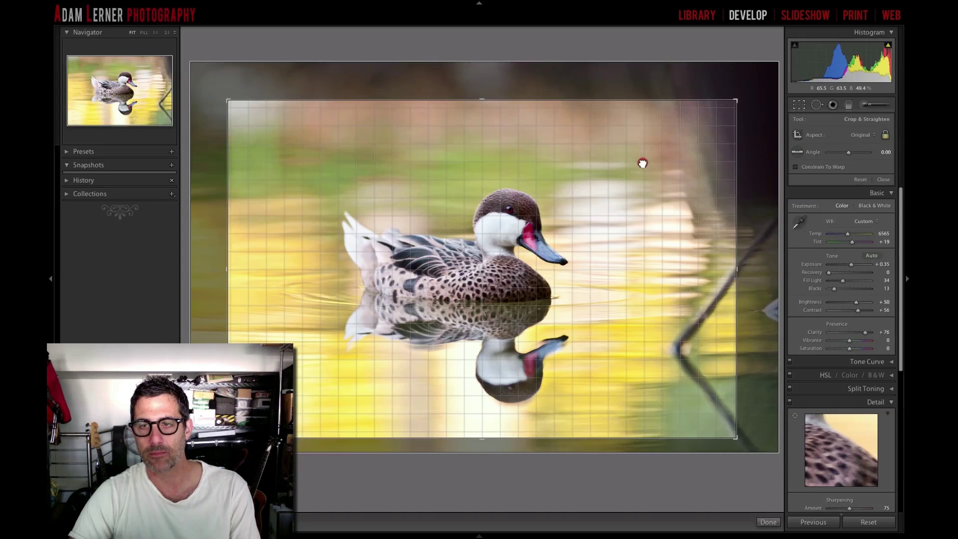
double_click(643, 163)
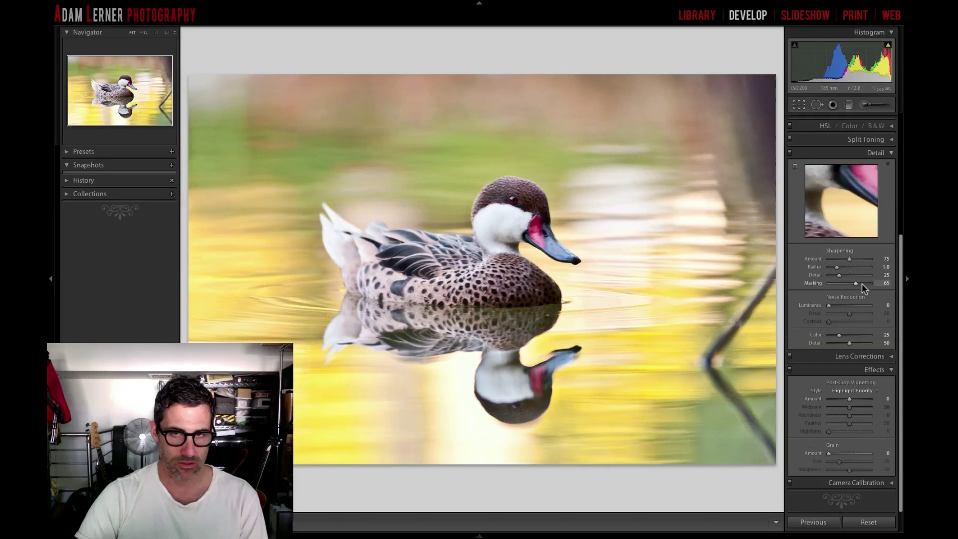
Step: Add a post-crop vignette with Amount -37, Midpoint 42, Roundness +9 and Feather 68, and compare with the original version
scroll(862, 284, "down", 5)
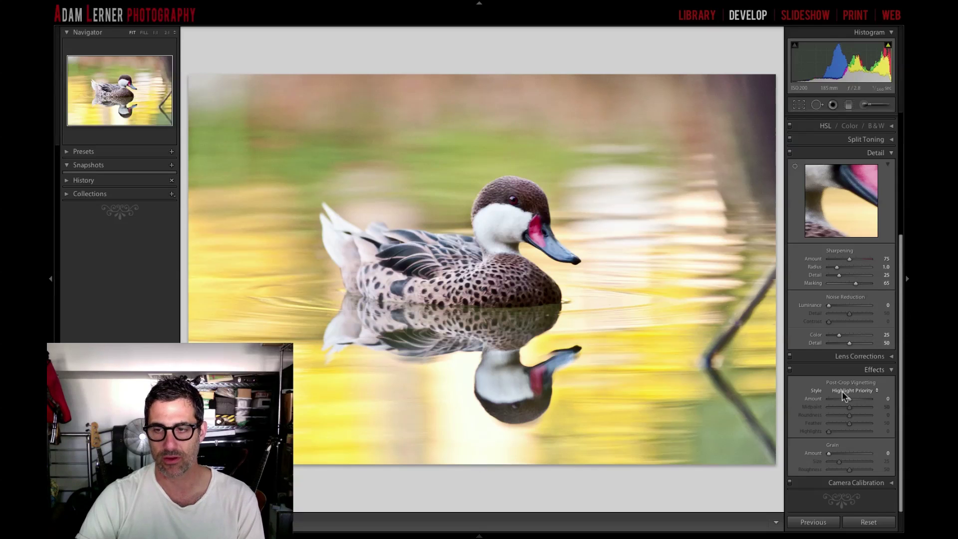
left_click_drag(847, 398, 840, 401)
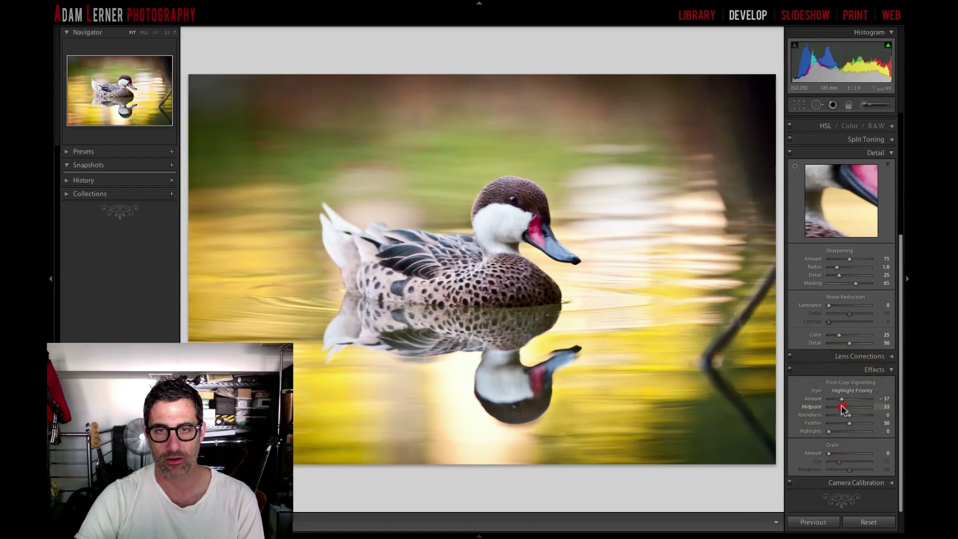
left_click_drag(849, 408, 856, 422)
key("backslash")
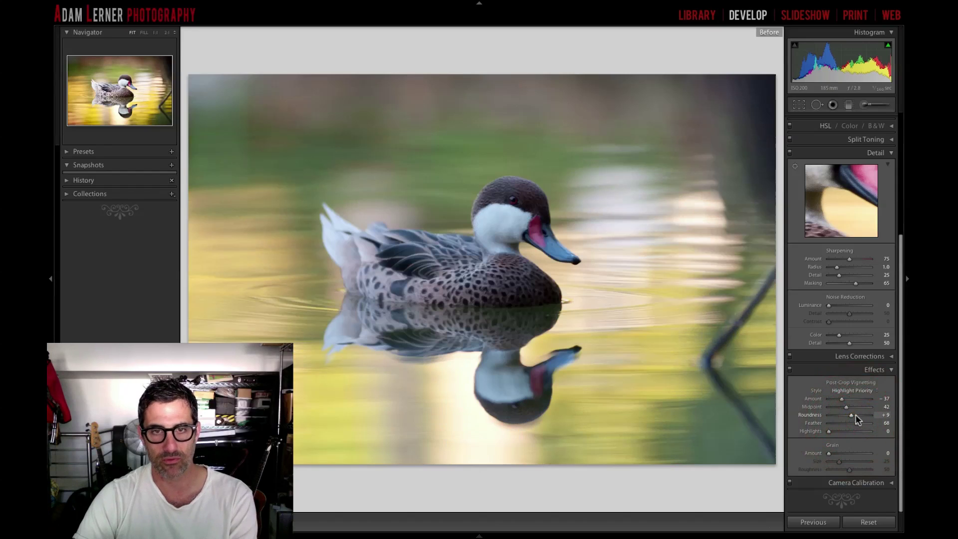
key("backslash")
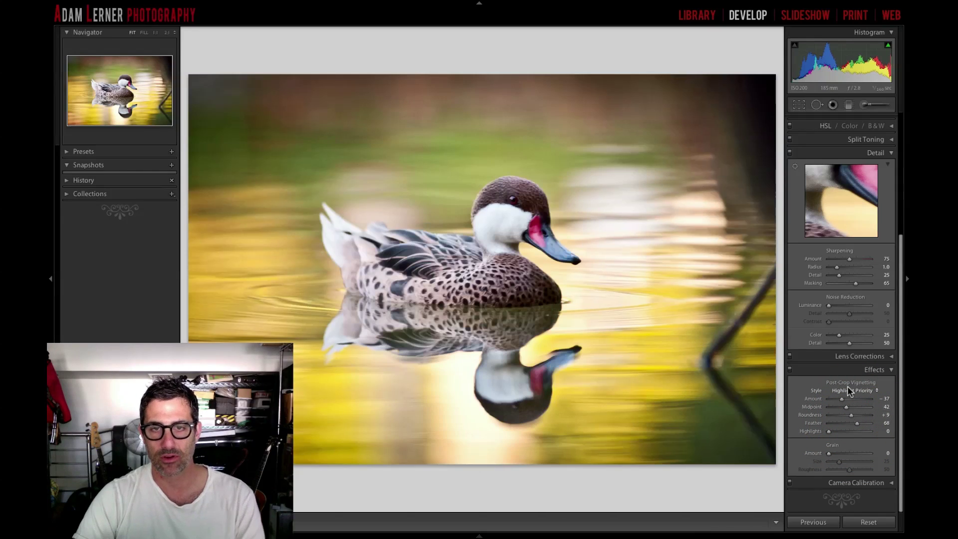
Step: Set Vibrance to -11 and Saturation to +7, and compare the edited photo with its original version
scroll(847, 385, "up", 5)
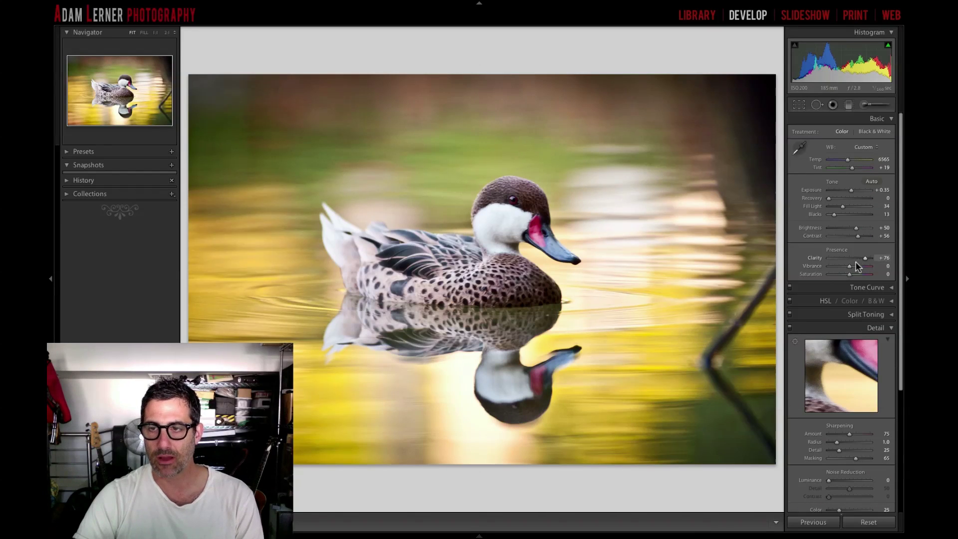
mouse_move(850, 267)
left_mouse_down()
mouse_move(871, 268)
mouse_move(849, 268)
left_mouse_up()
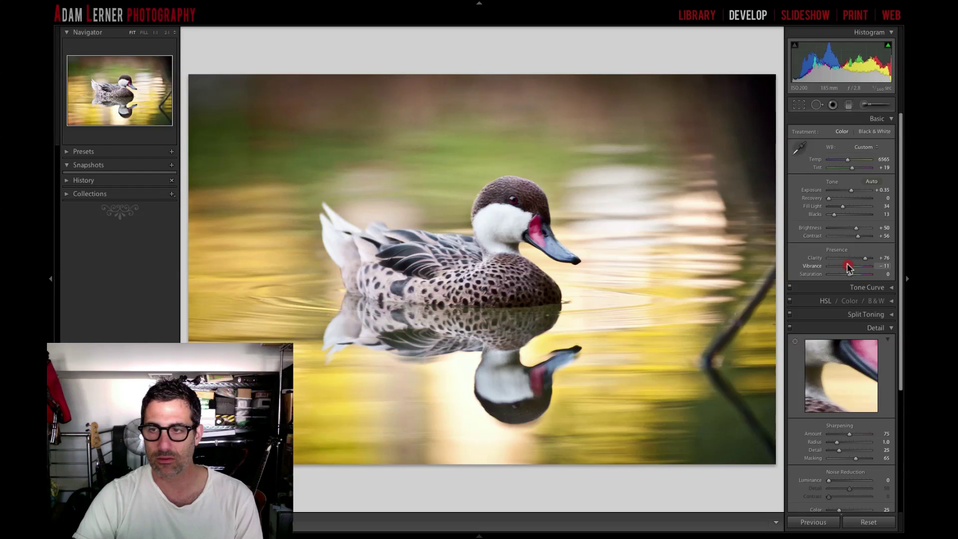
left_click_drag(850, 274, 850, 277)
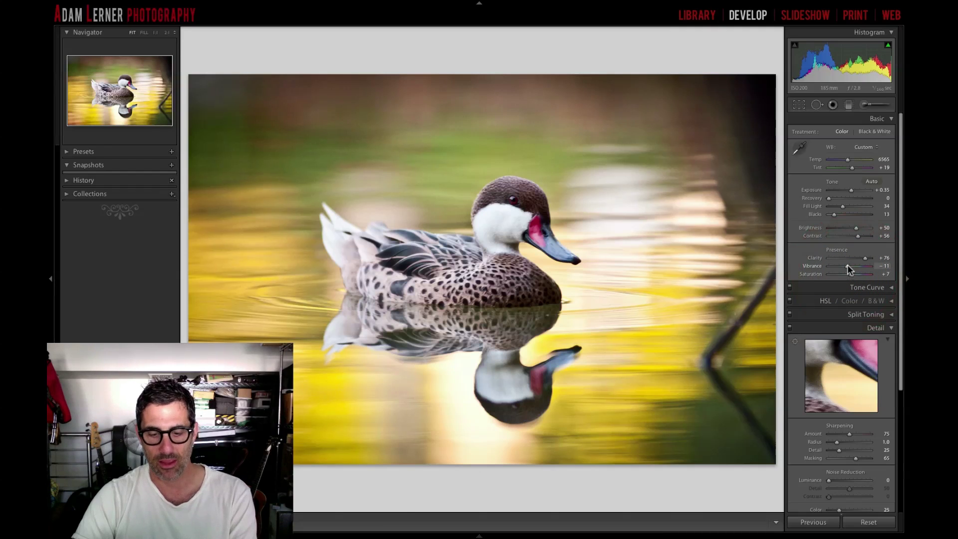
key("backslash")
key("backslash")
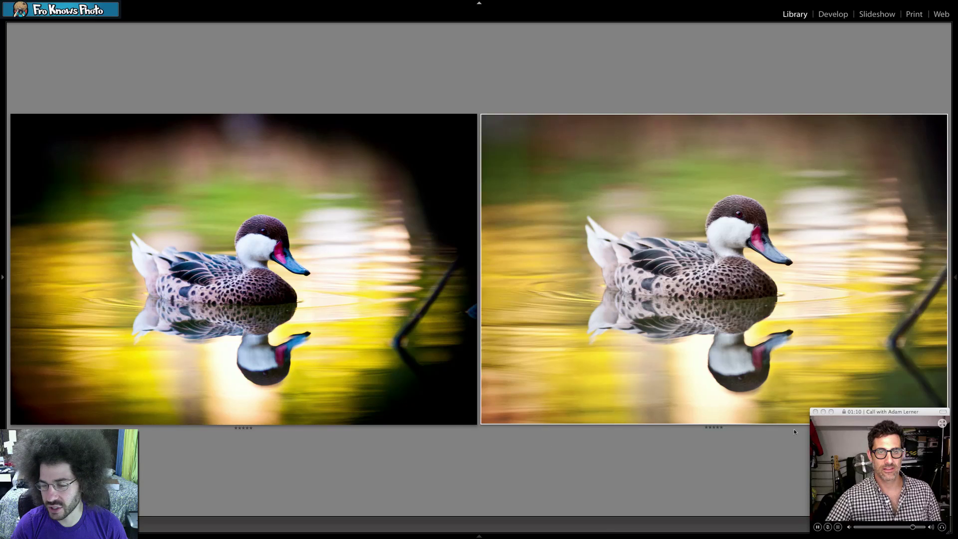
Step: Start screen sharing in the Skype call and return to the side-by-side comparison of the two duck edits
left_click(936, 411)
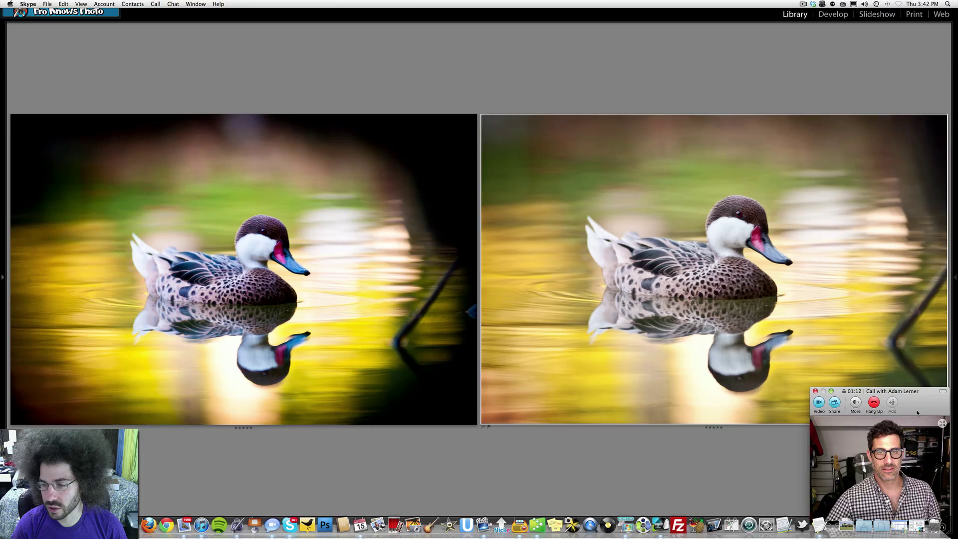
left_click(832, 405)
left_click(840, 414)
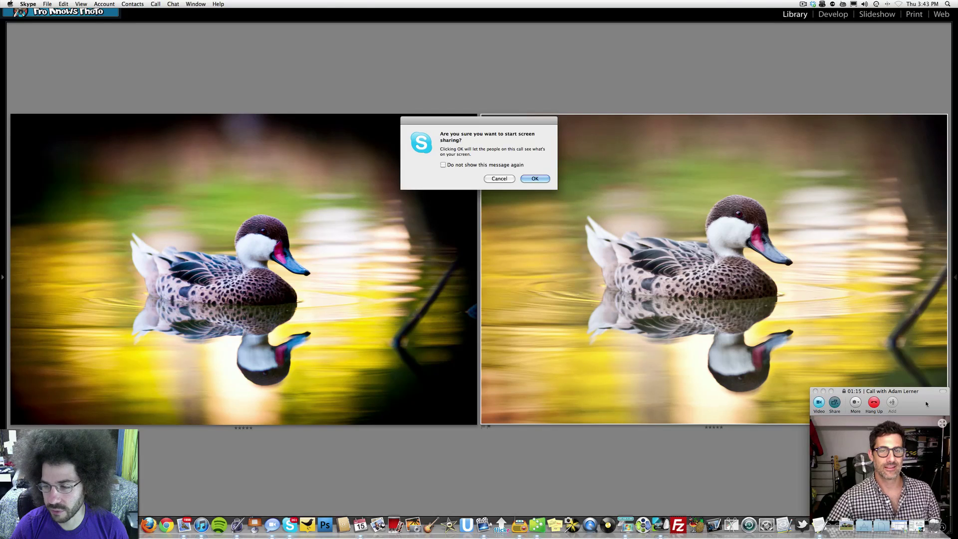
key("Return")
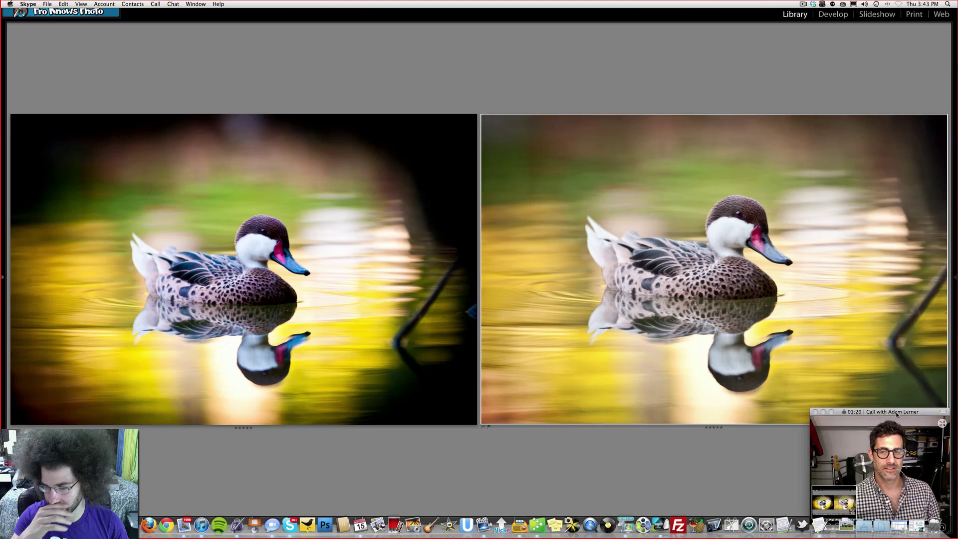
left_click(600, 470)
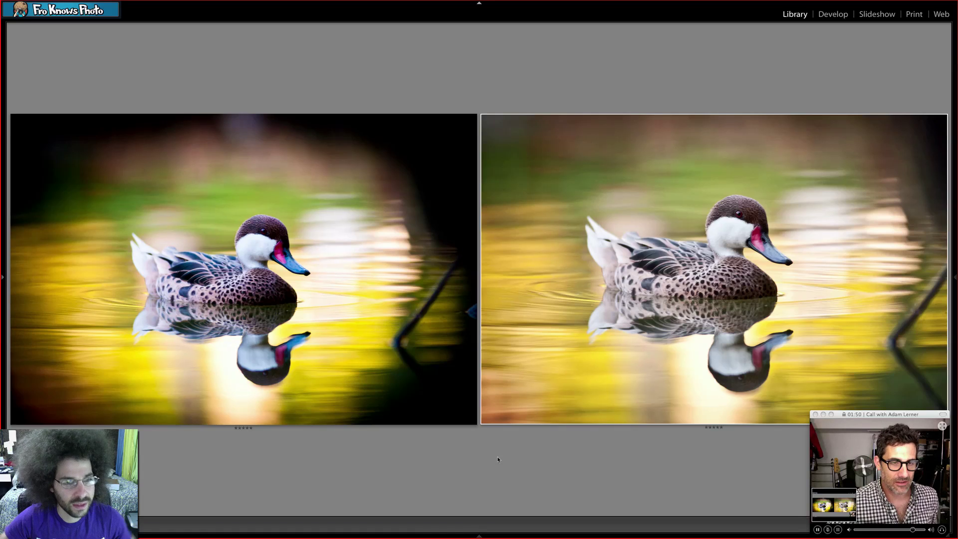
Step: Examine the duck up close in the heavily vignetted _DSC0183.NEF edit, and return to the side-by-side comparison
double_click(255, 242)
left_click(465, 230)
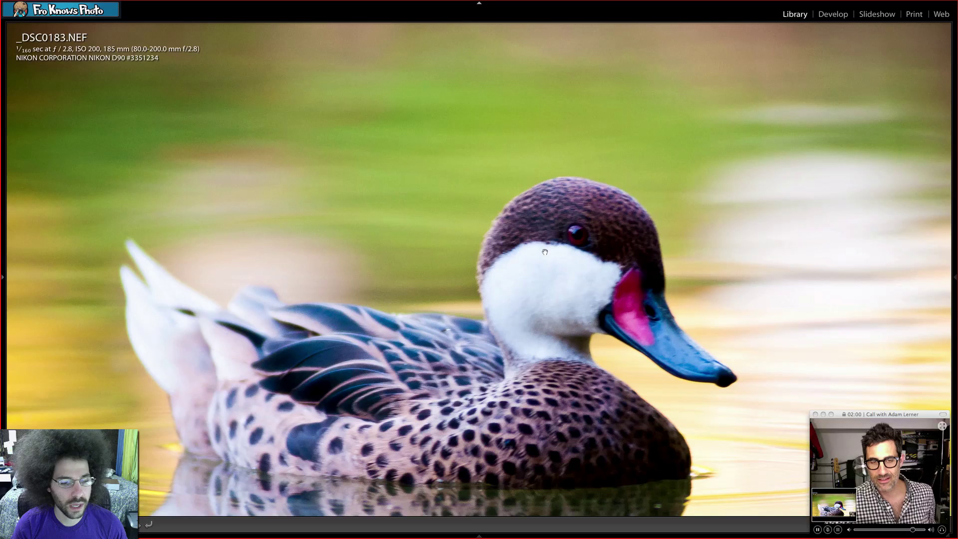
key("c")
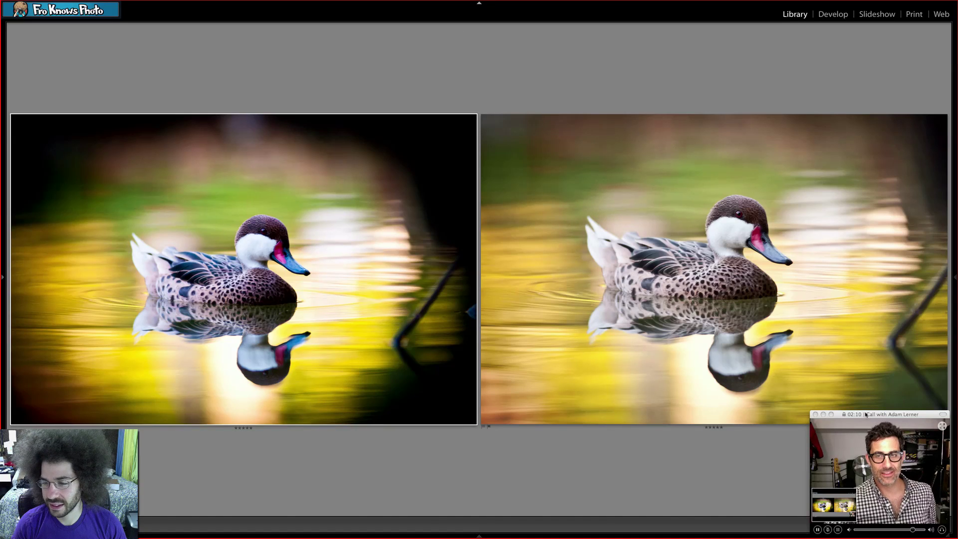
left_click_drag(850, 431, 850, 440)
left_click(627, 453)
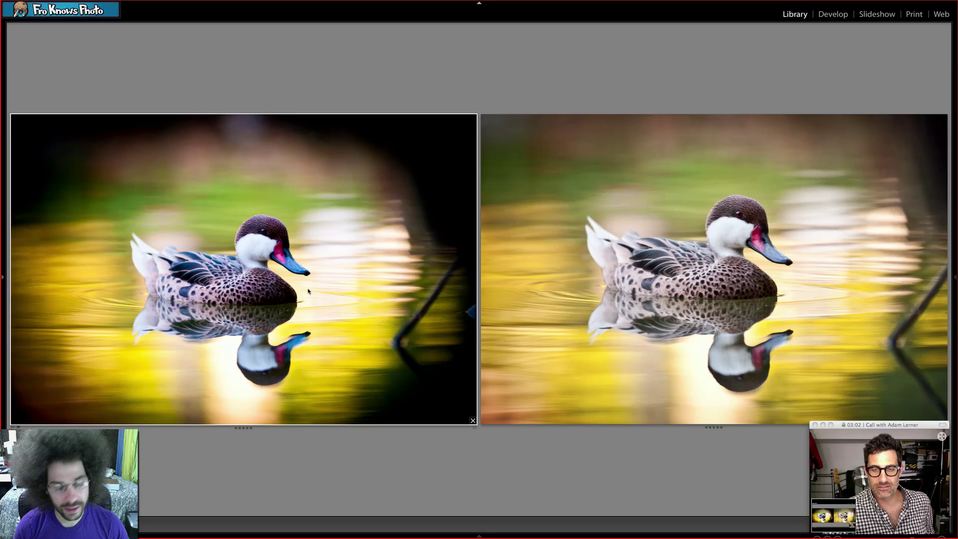
Step: Show the unedited duck copy alongside both edited versions and hide the filmstrip to enlarge the comparison
key("g")
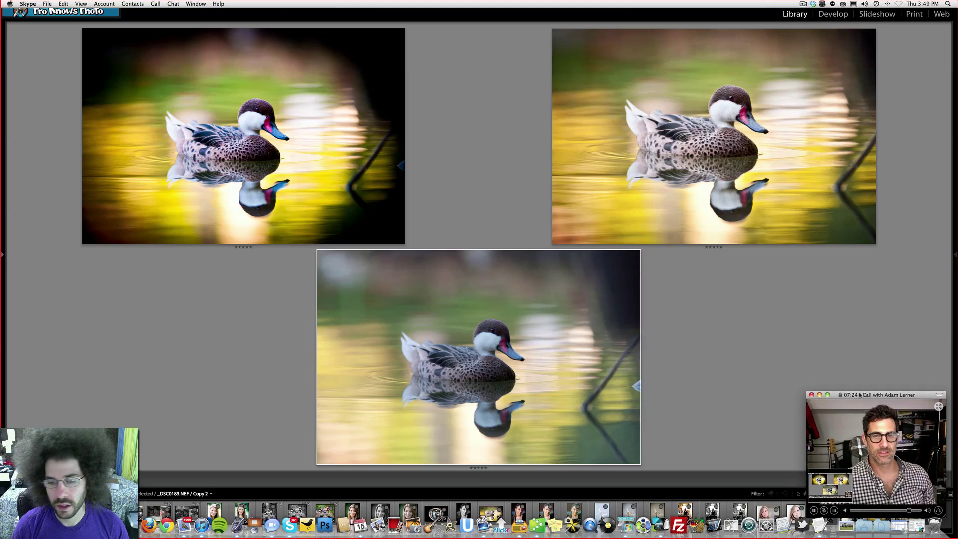
left_click(135, 342)
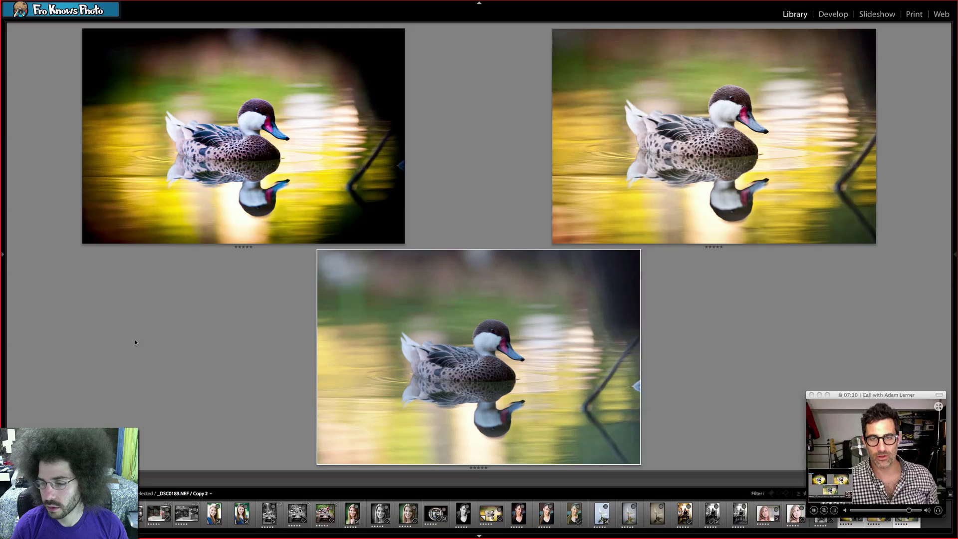
mouse_move(874, 397)
left_mouse_down()
mouse_move(875, 408)
mouse_move(876, 400)
left_mouse_up()
left_click(775, 338)
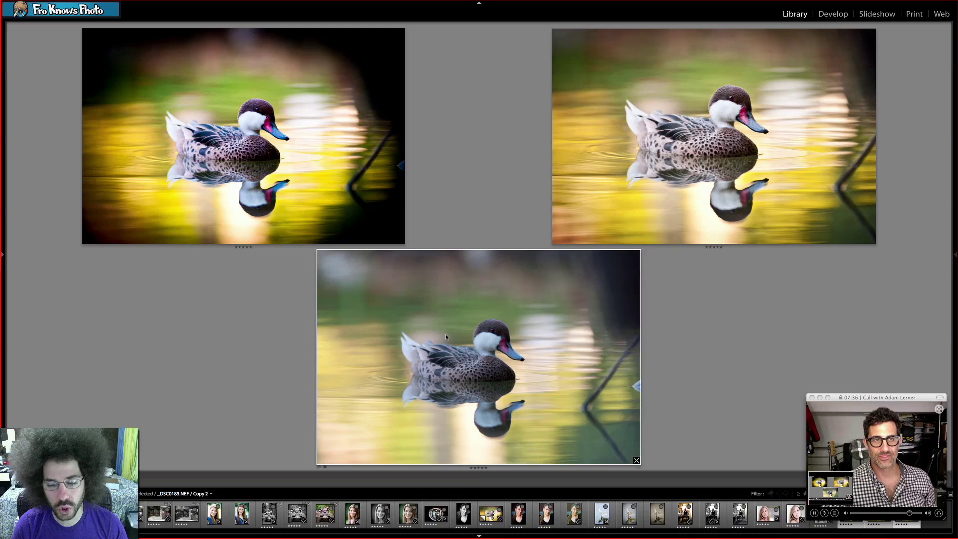
left_click(480, 535)
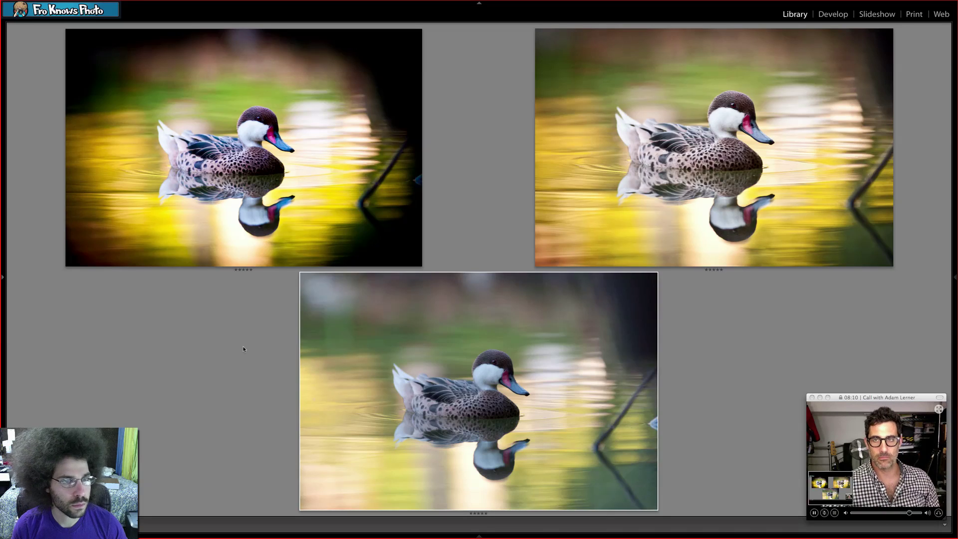
Step: Examine the duck's head up close in a_DSC0183.jpg, and return to the three-photo comparison
double_click(714, 125)
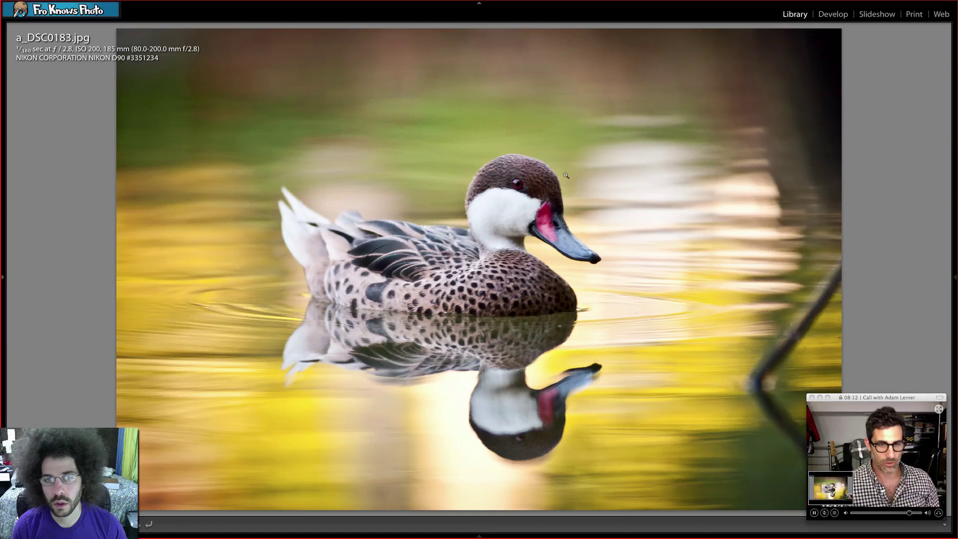
left_click(499, 178)
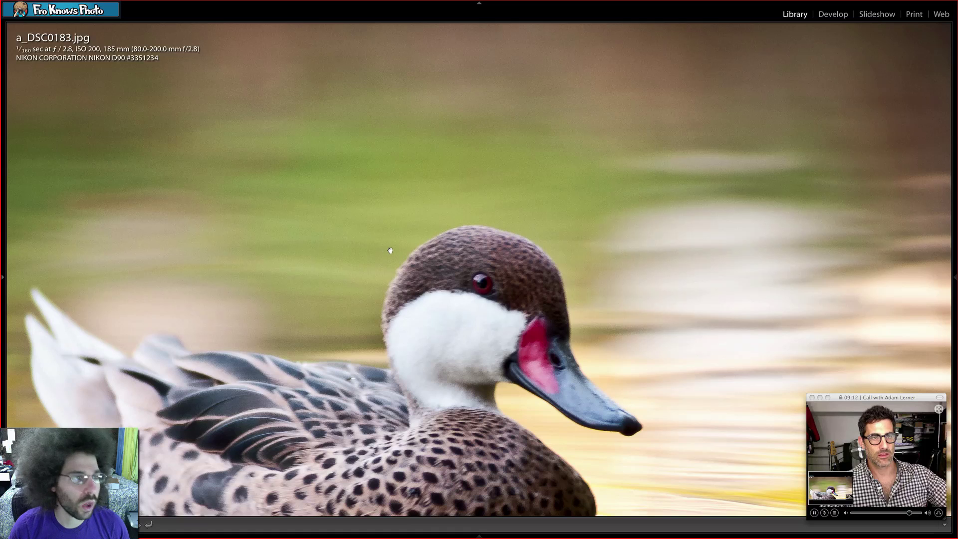
key("n")
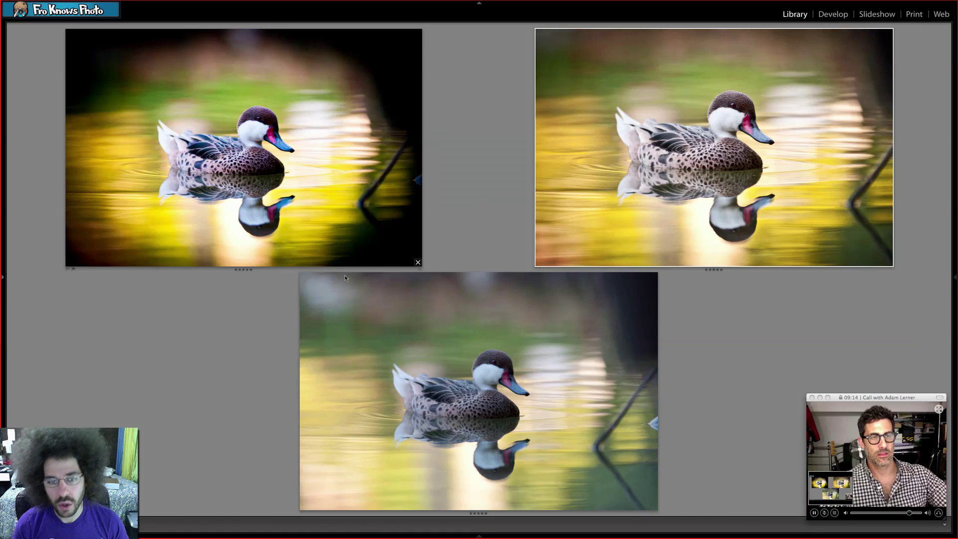